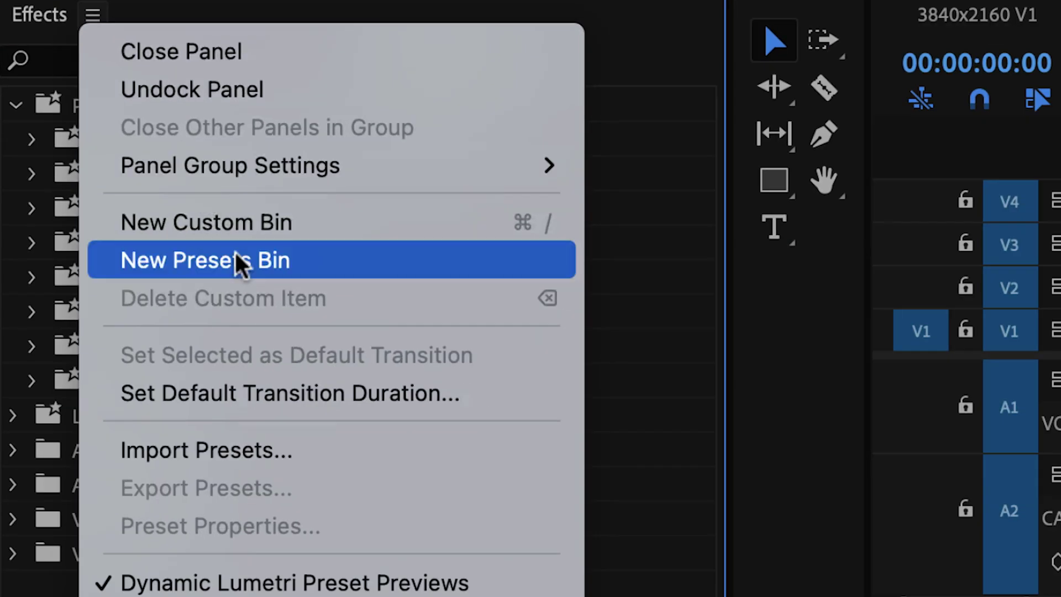
# - Import the transition pack .prfpset preset file into the Effects presets
pyautogui.click(325, 450)
pyautogui.click(790, 44)
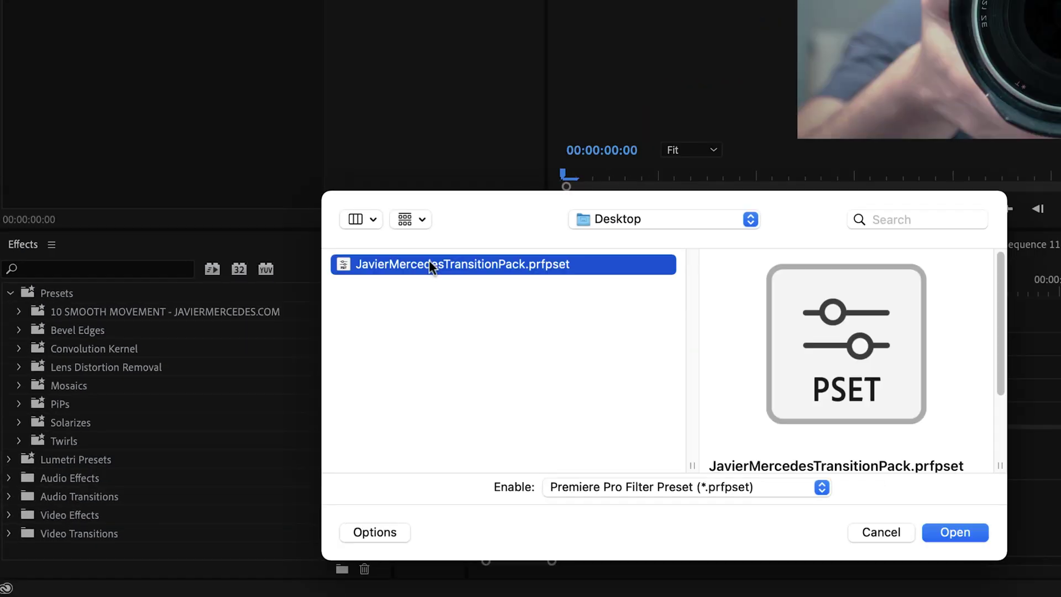
pyautogui.click(956, 531)
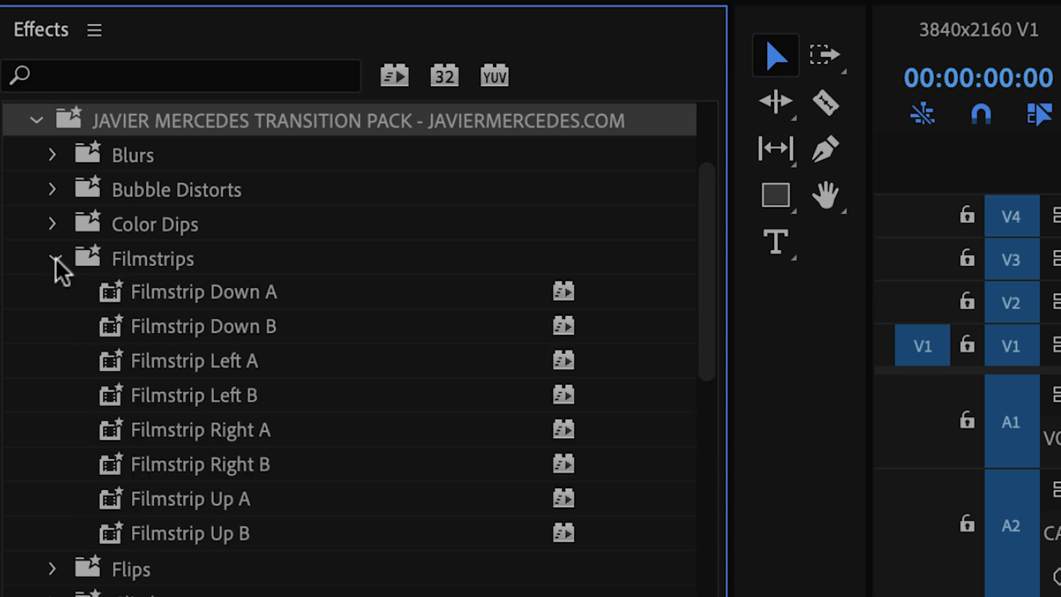
# - Apply Filmstrip Down A to Clip 1 and Filmstrip Down B to Clip 2, then play
pyautogui.moveTo(114, 287); pyautogui.dragTo(944, 282)
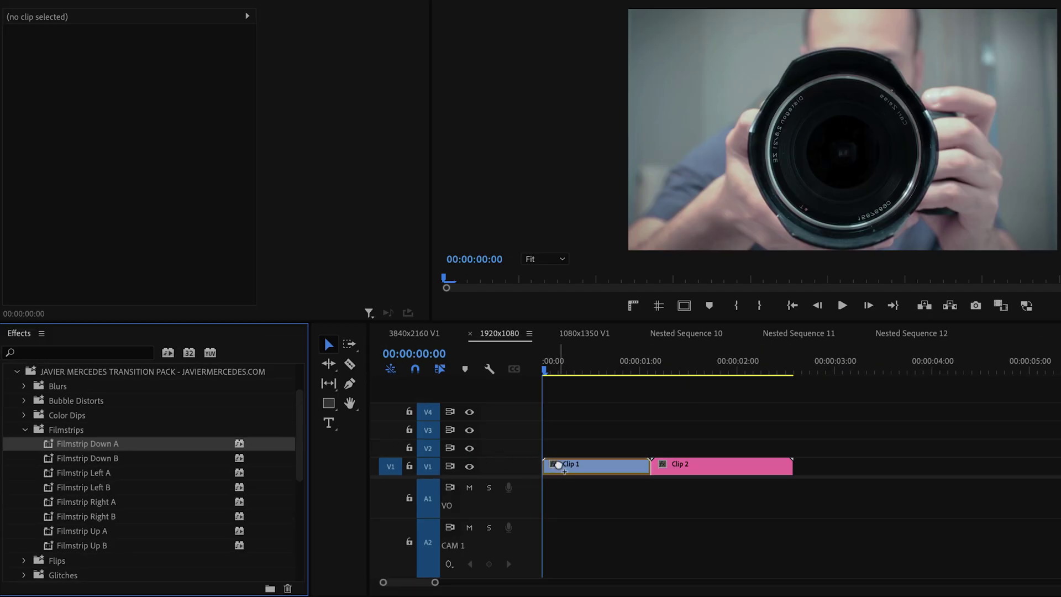
pyautogui.moveTo(559, 465); pyautogui.dragTo(559, 467)
pyautogui.click(109, 460)
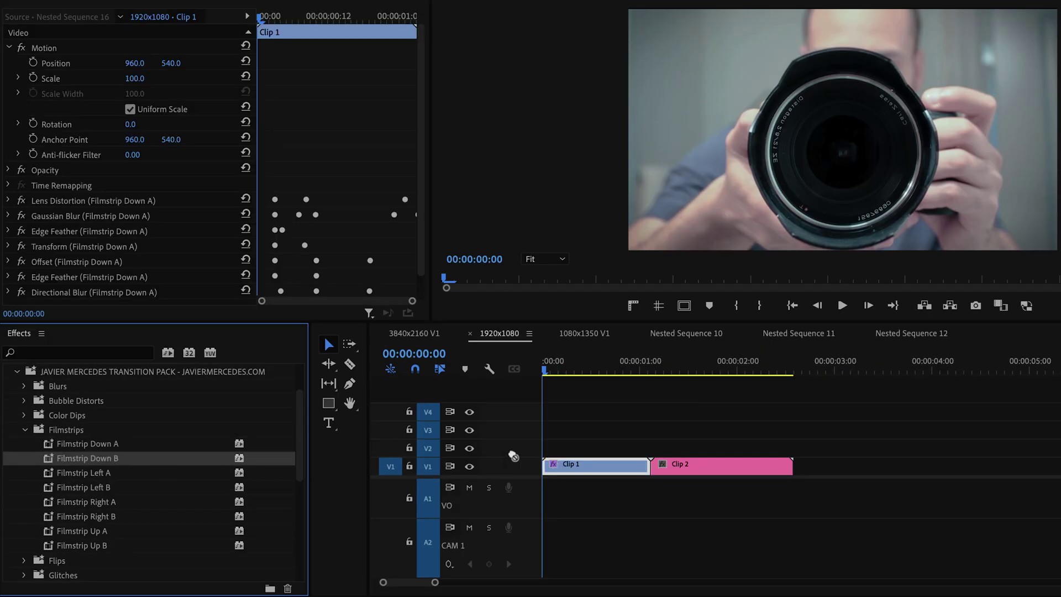
pyautogui.moveTo(683, 465); pyautogui.dragTo(684, 465)
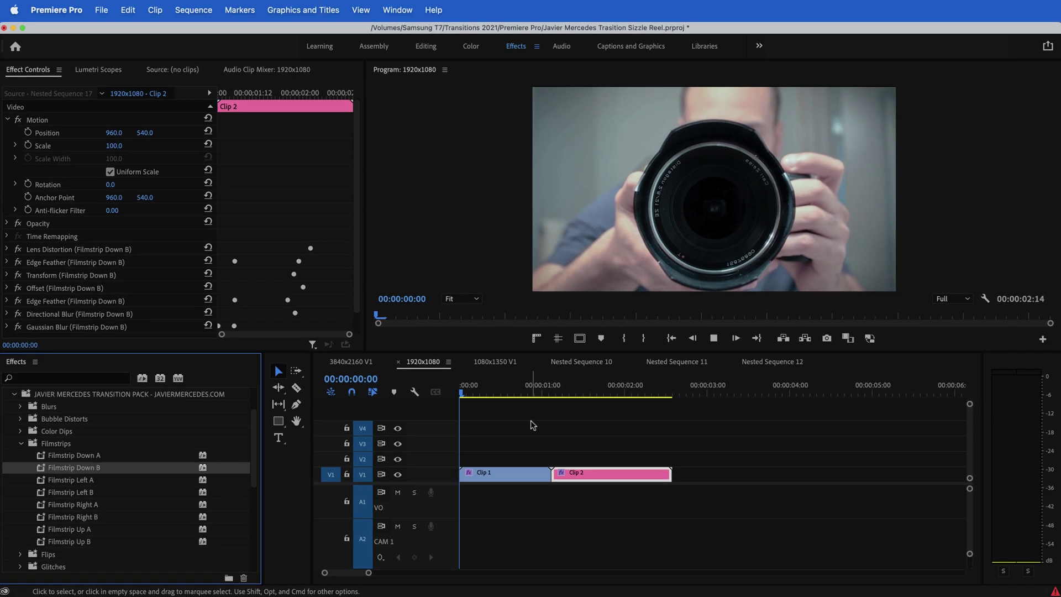
pyautogui.press('space')
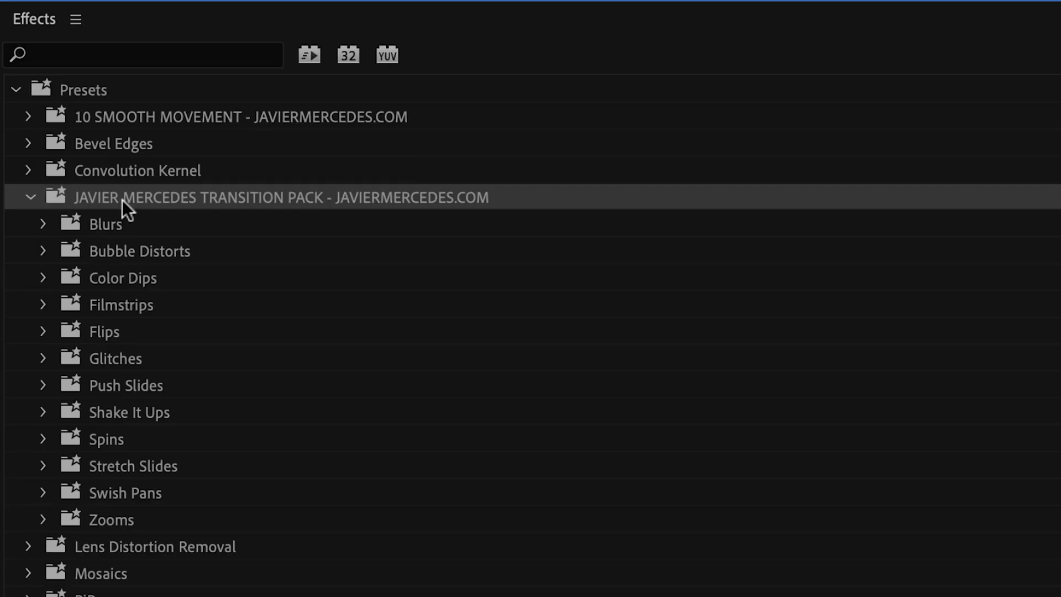
# - Expand the Zooms, Swish Pans, Stretch Slides, Spins and other pack folders up to Color Dips
pyautogui.click(43, 520)
pyautogui.click(42, 382)
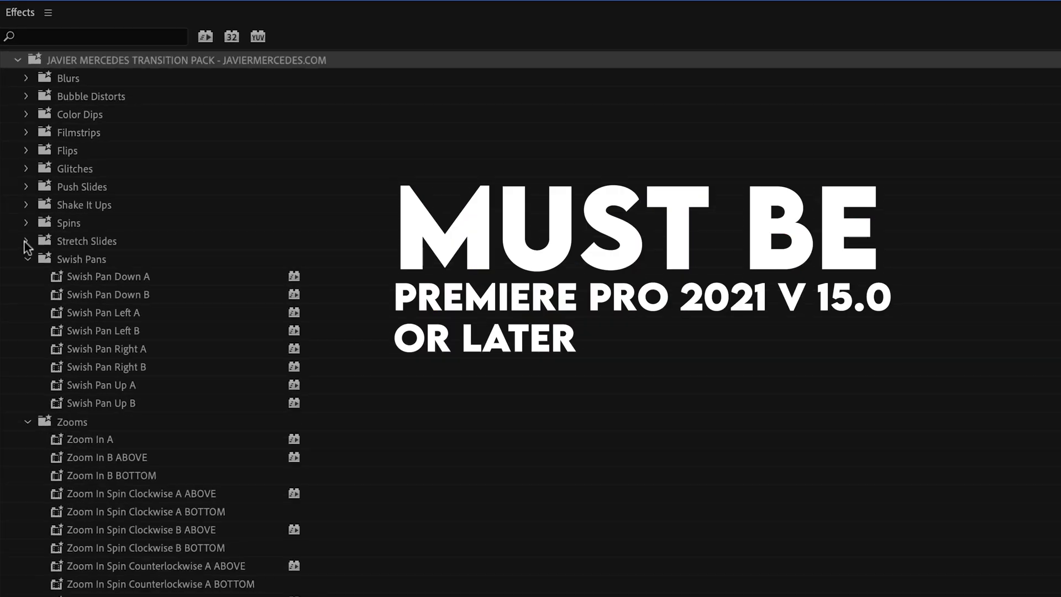
pyautogui.click(25, 241)
pyautogui.click(25, 222)
pyautogui.click(25, 205)
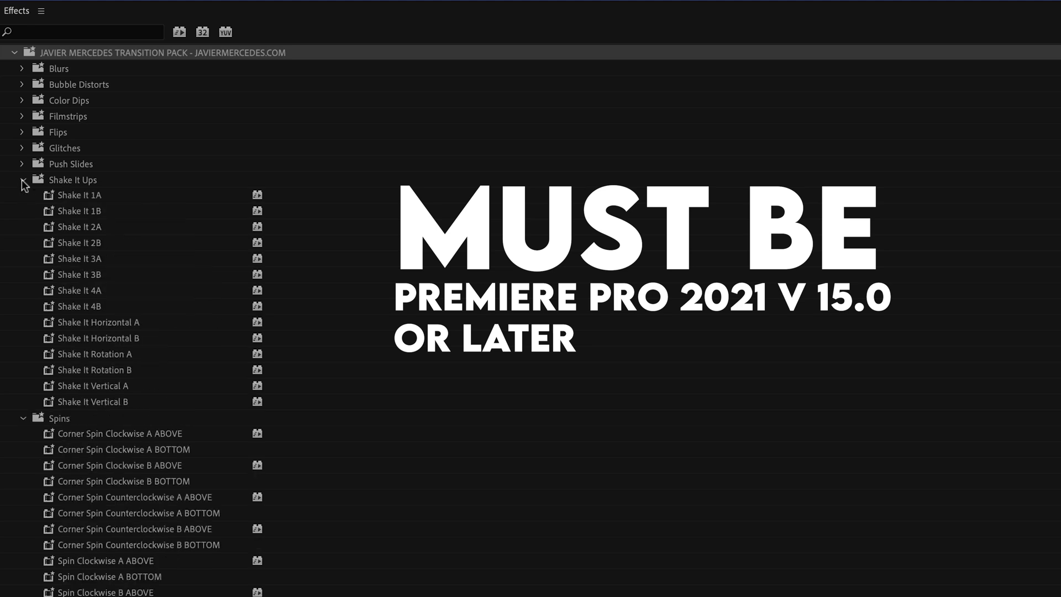
pyautogui.click(25, 186)
pyautogui.click(22, 148)
pyautogui.click(22, 132)
pyautogui.click(22, 116)
pyautogui.click(22, 100)
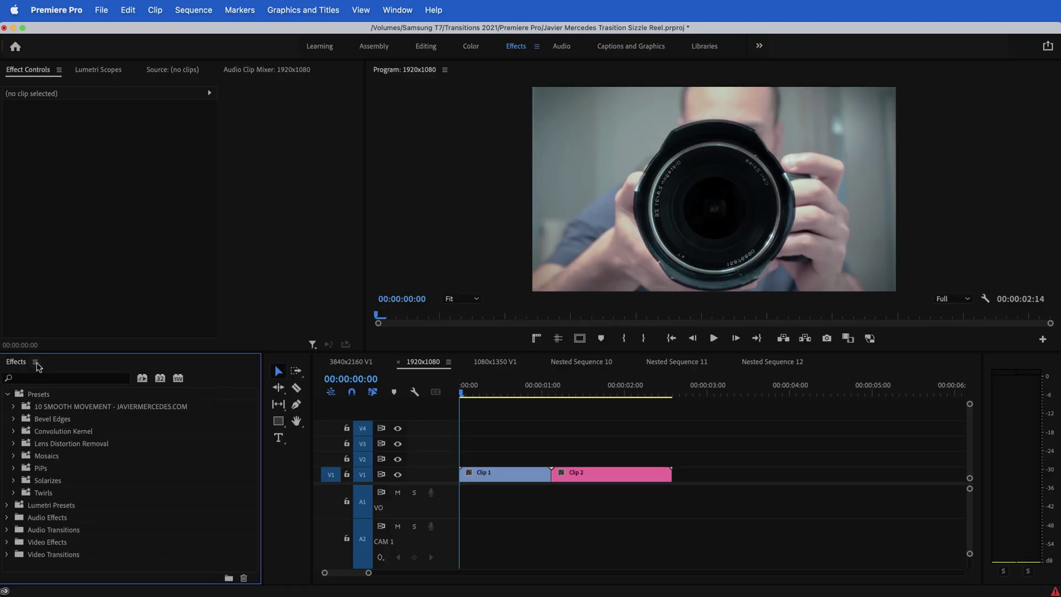
# - Re-import the transition pack .prfpset file from the Desktop via the Effects panel menu
pyautogui.click(36, 362)
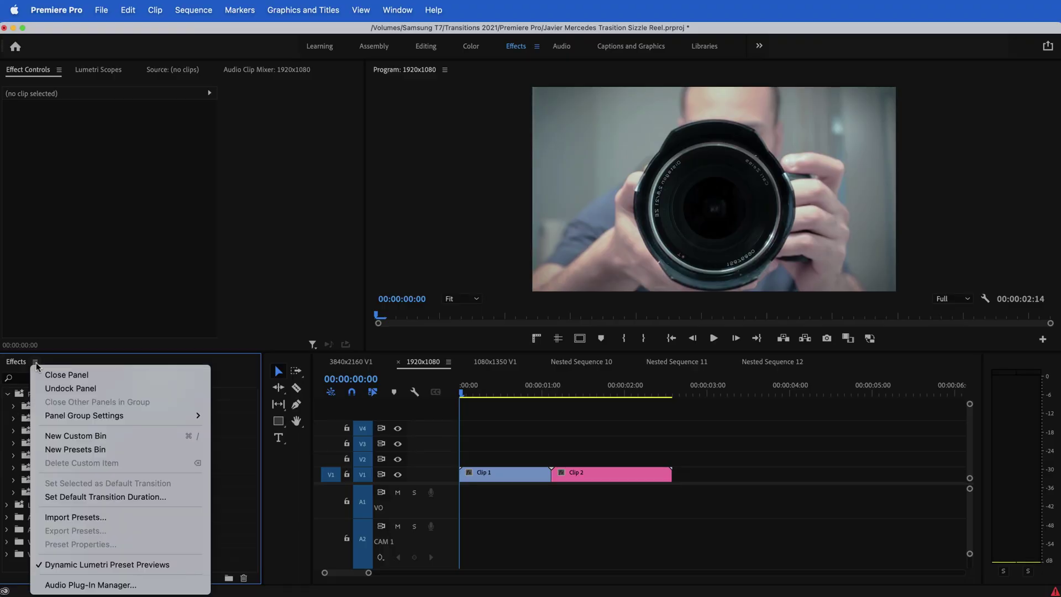
pyautogui.click(119, 519)
pyautogui.click(445, 462)
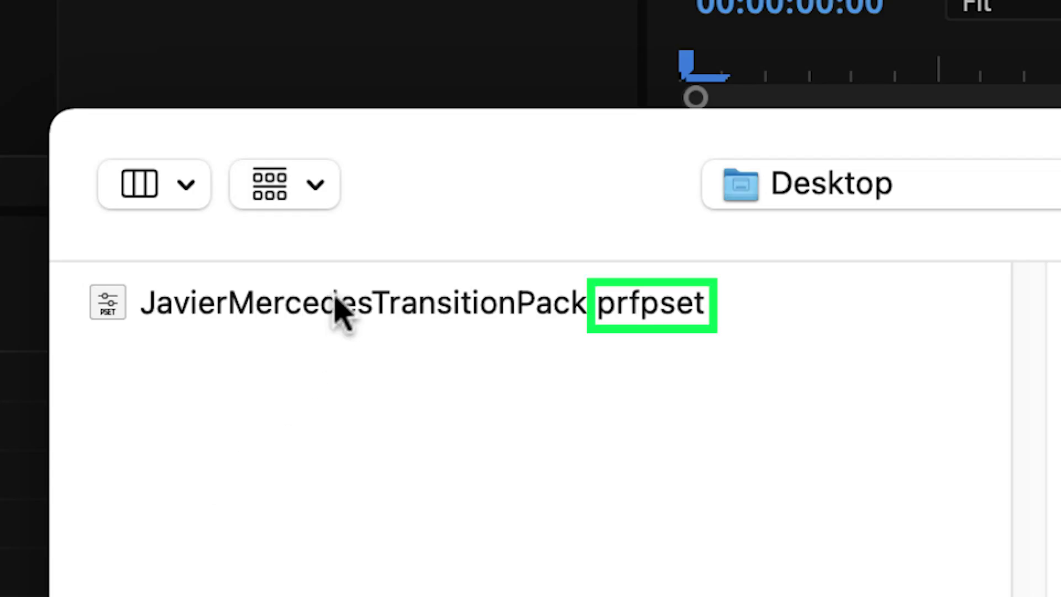
pyautogui.click(340, 305)
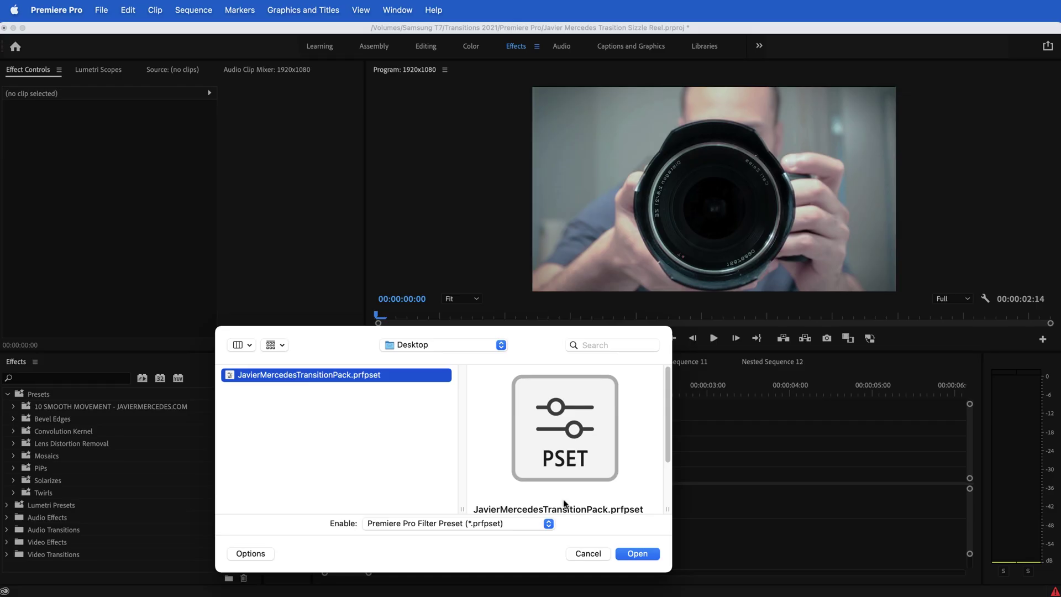
pyautogui.click(637, 553)
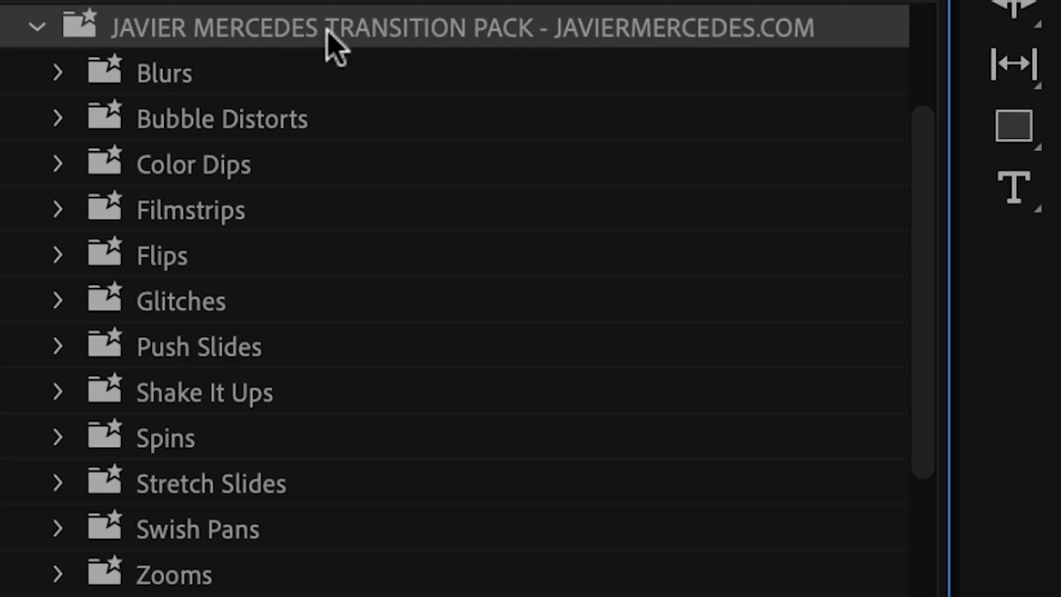
# - Expand Swish Pans, Stretch Slides, Spins, Shake It Ups and the remaining folders through Blurs
pyautogui.click(57, 529)
pyautogui.click(57, 483)
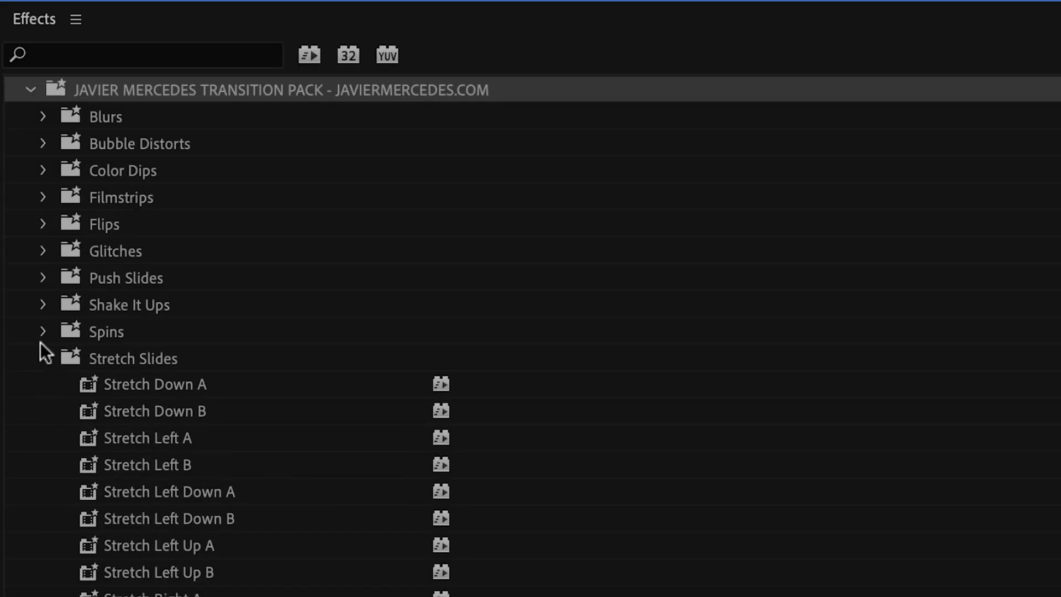
pyautogui.click(57, 438)
pyautogui.click(57, 392)
pyautogui.click(44, 278)
pyautogui.click(43, 251)
pyautogui.click(43, 224)
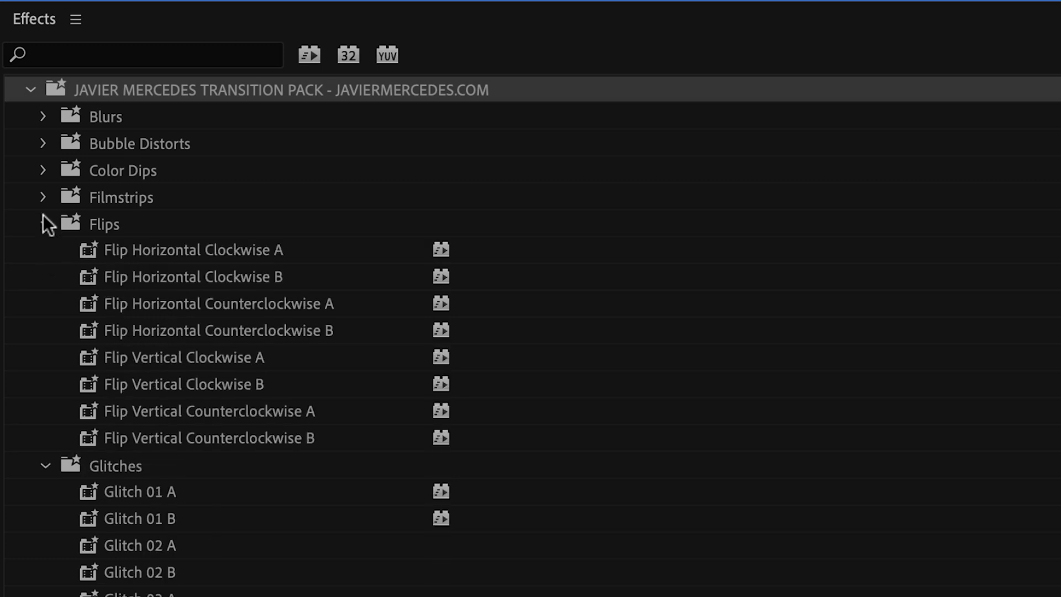
pyautogui.click(43, 197)
pyautogui.click(43, 171)
pyautogui.click(43, 143)
pyautogui.click(43, 116)
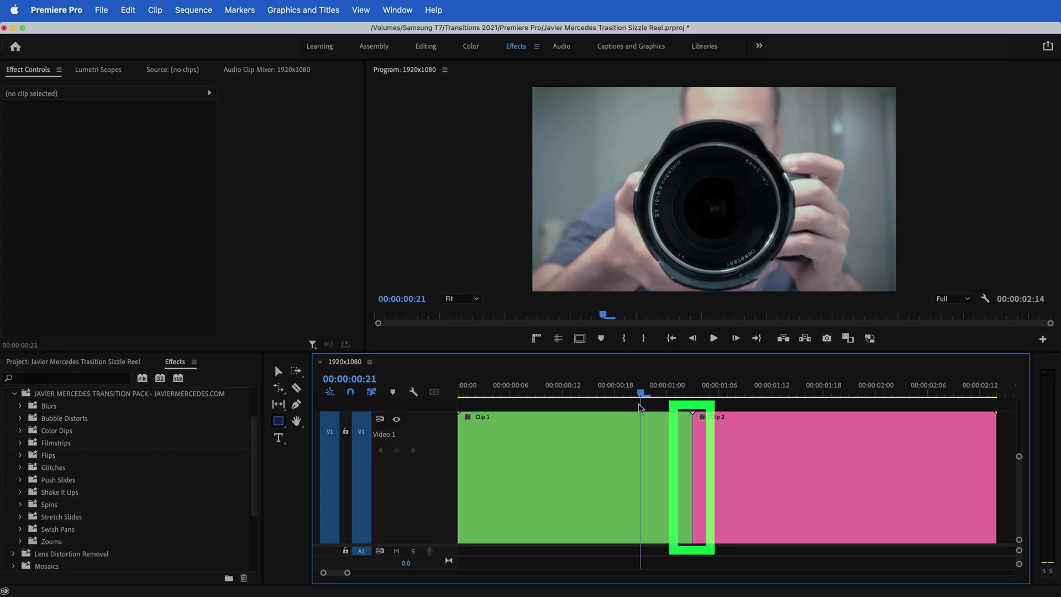
# - Apply Stretch Left A to Clip 1 and B to Clip 2, then play from the start
pyautogui.moveTo(639, 396); pyautogui.dragTo(736, 407)
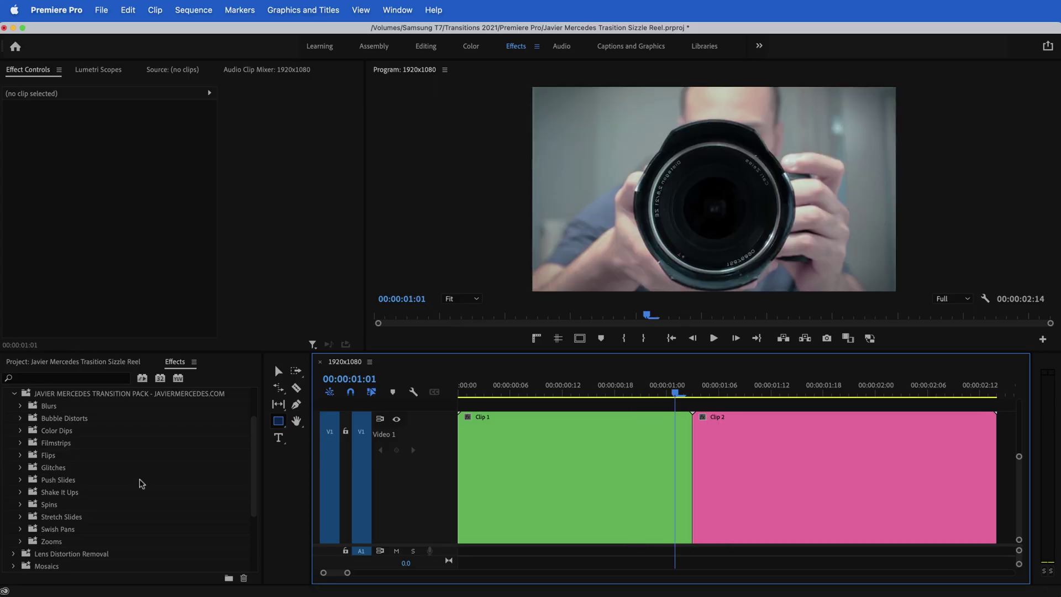
pyautogui.click(21, 517)
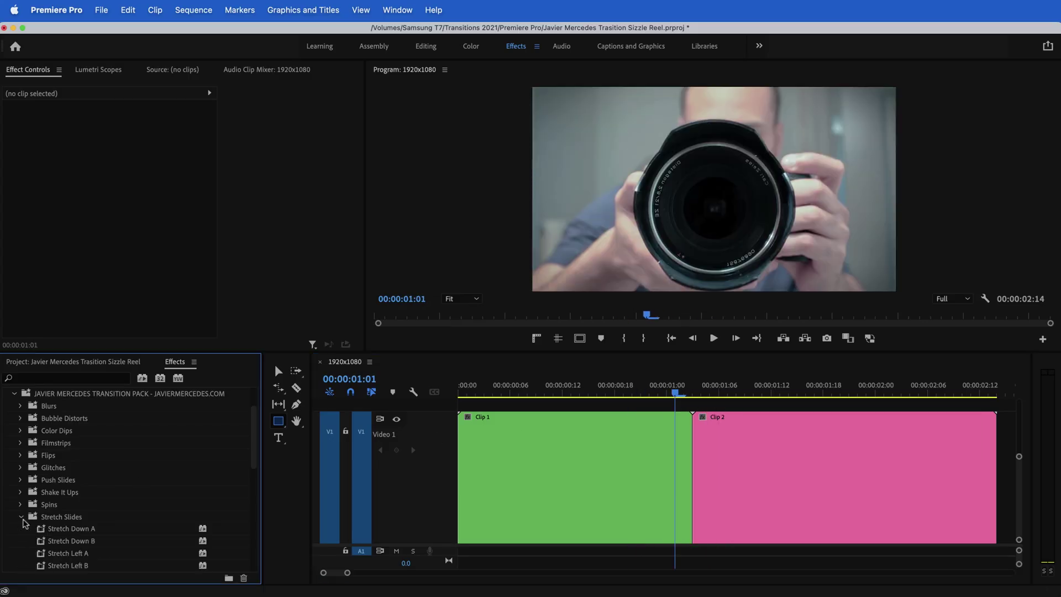
pyautogui.scroll(-4, 54, 535)
pyautogui.scroll(-2, 54, 535)
pyautogui.click(103, 455)
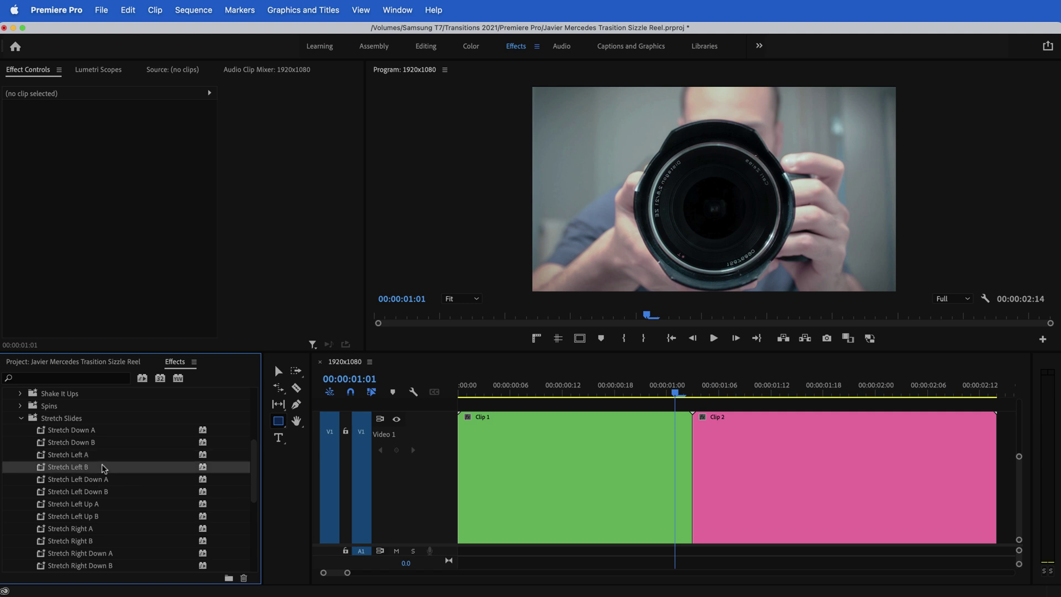
pyautogui.moveTo(88, 457); pyautogui.dragTo(497, 449)
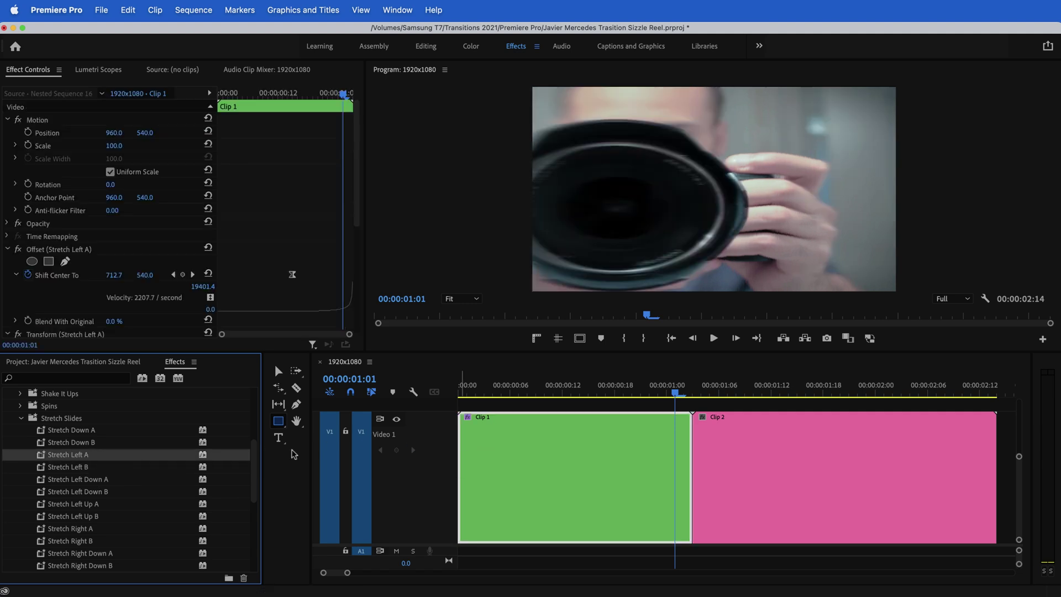
pyautogui.moveTo(127, 468); pyautogui.dragTo(737, 433)
pyautogui.press('Home')
pyautogui.press('space')
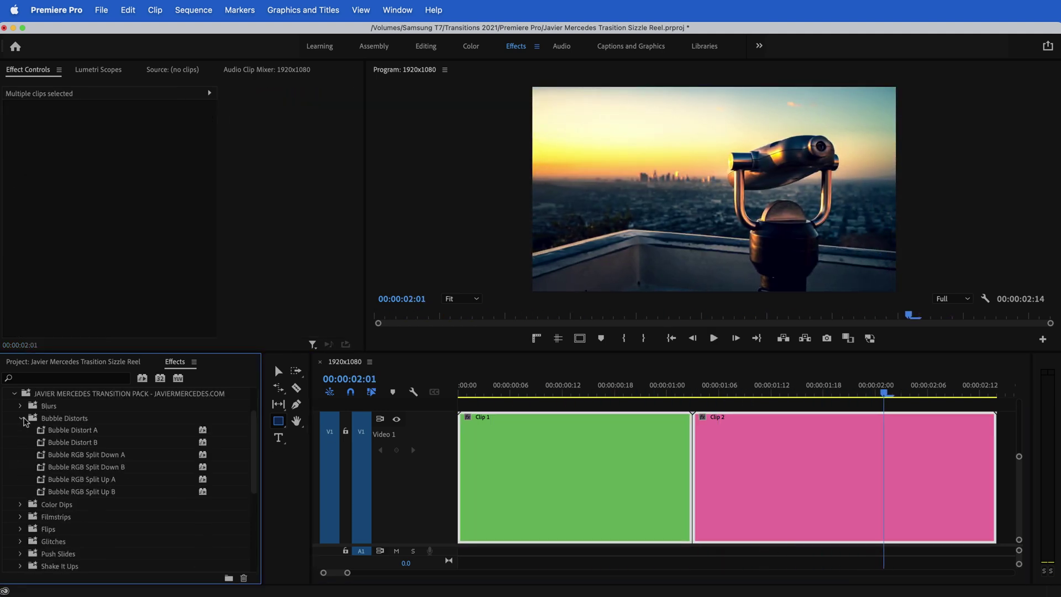
# - Apply Bubble RGB Split Down A and B to the clips and play from the start
pyautogui.moveTo(81, 456); pyautogui.dragTo(492, 440)
pyautogui.moveTo(128, 467); pyautogui.dragTo(797, 445)
pyautogui.press('Home')
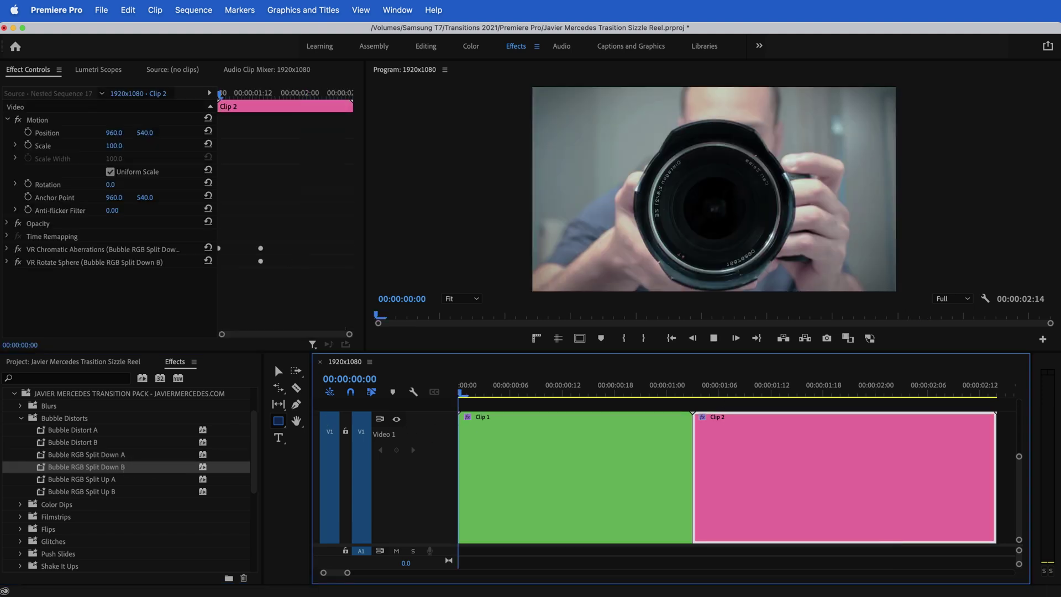
pyautogui.press('space')
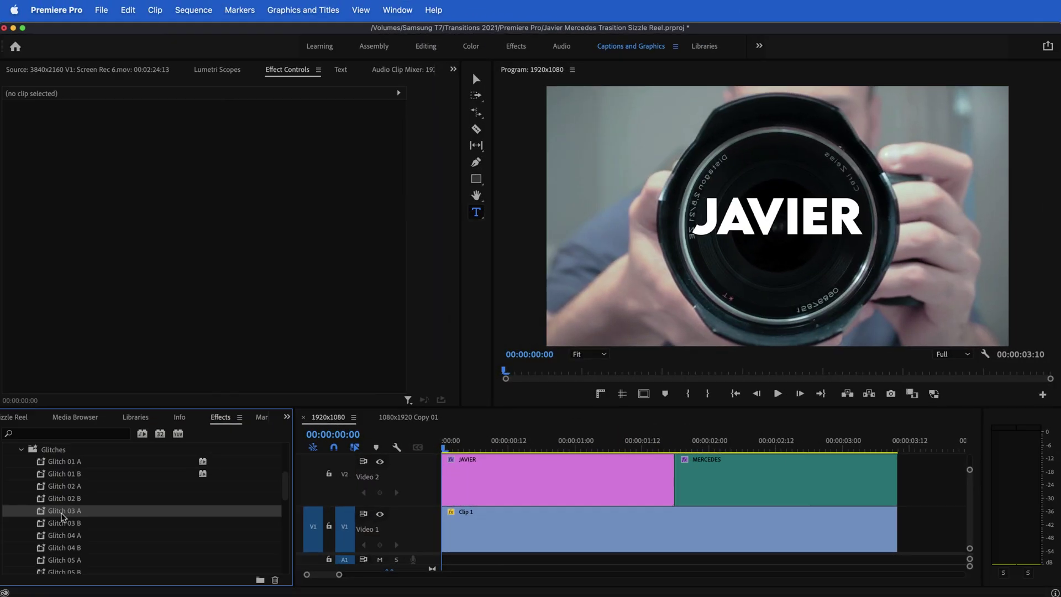
# - Apply Glitch 03 A and B to the two title clips and play the result
pyautogui.moveTo(452, 462); pyautogui.dragTo(452, 469)
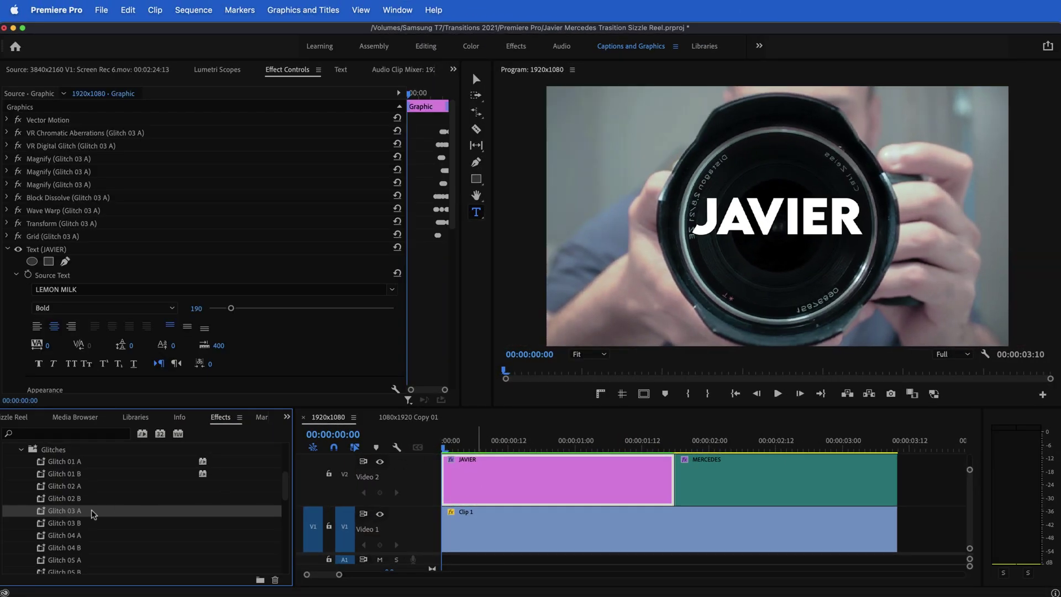
pyautogui.click(74, 523)
pyautogui.moveTo(745, 470); pyautogui.dragTo(743, 470)
pyautogui.press('space')
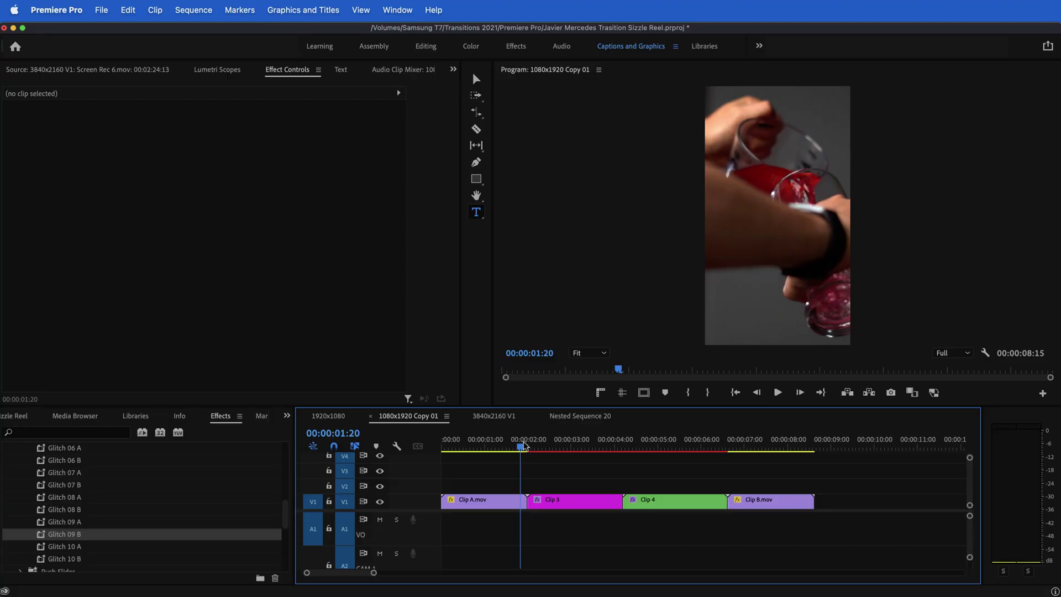
# - Mark the out point at 00:00:06:19 and render In to Out previews
pyautogui.moveTo(524, 445); pyautogui.dragTo(736, 444)
pyautogui.press('o')
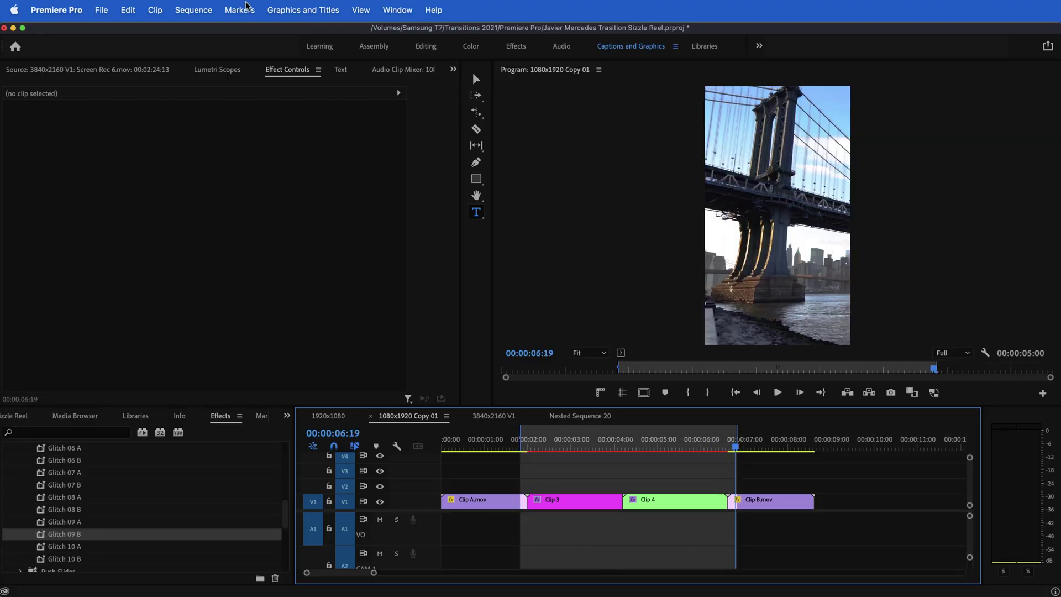
pyautogui.click(202, 7)
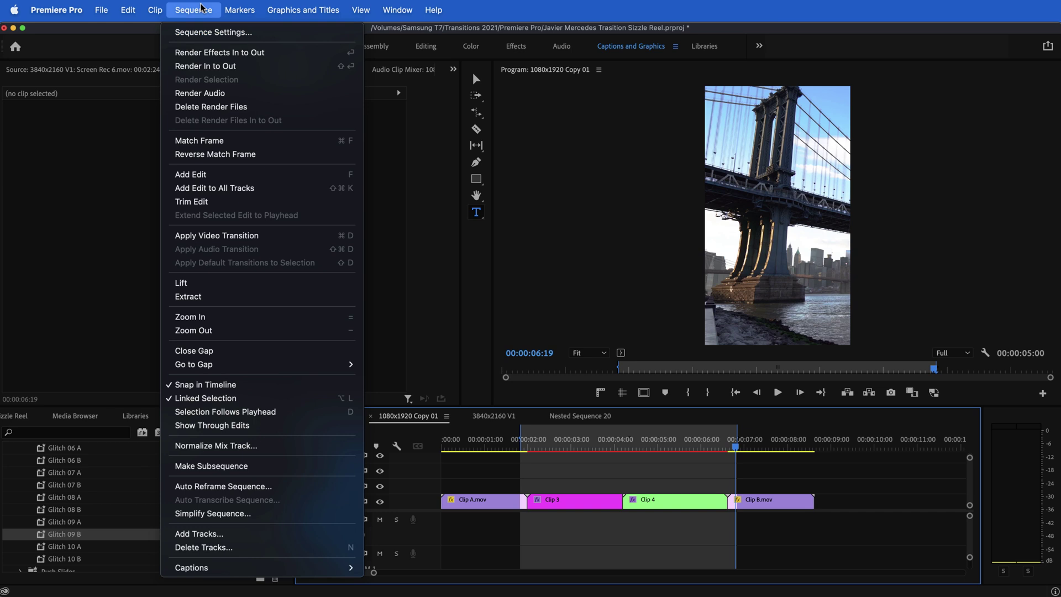
pyautogui.click(227, 67)
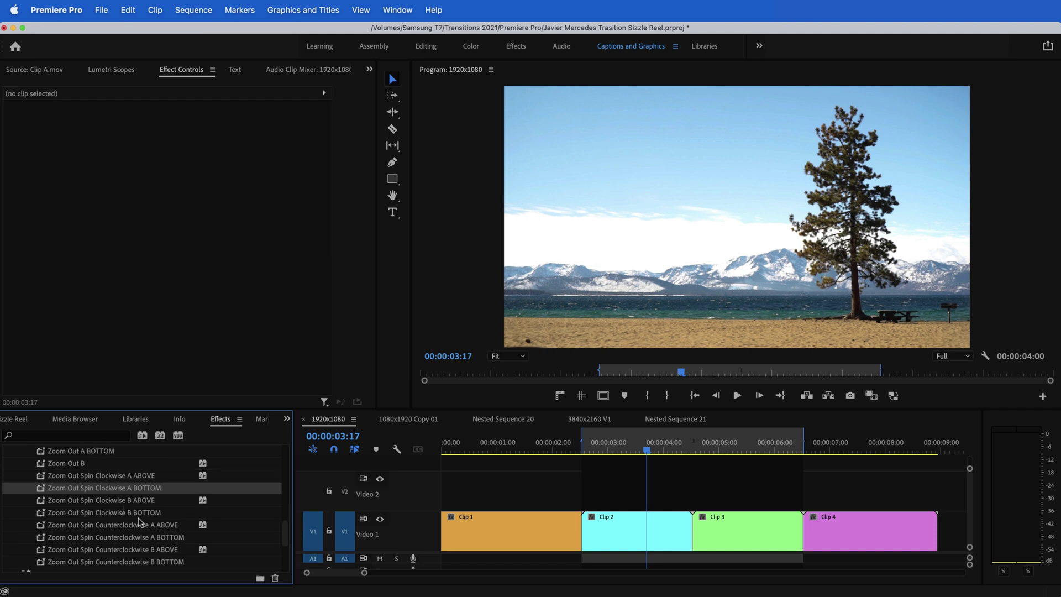
# - Apply Zoom Out Spin Clockwise A BOTTOM to Clip 2 and B BOTTOM to Clip 3, then play
pyautogui.moveTo(606, 527); pyautogui.dragTo(607, 528)
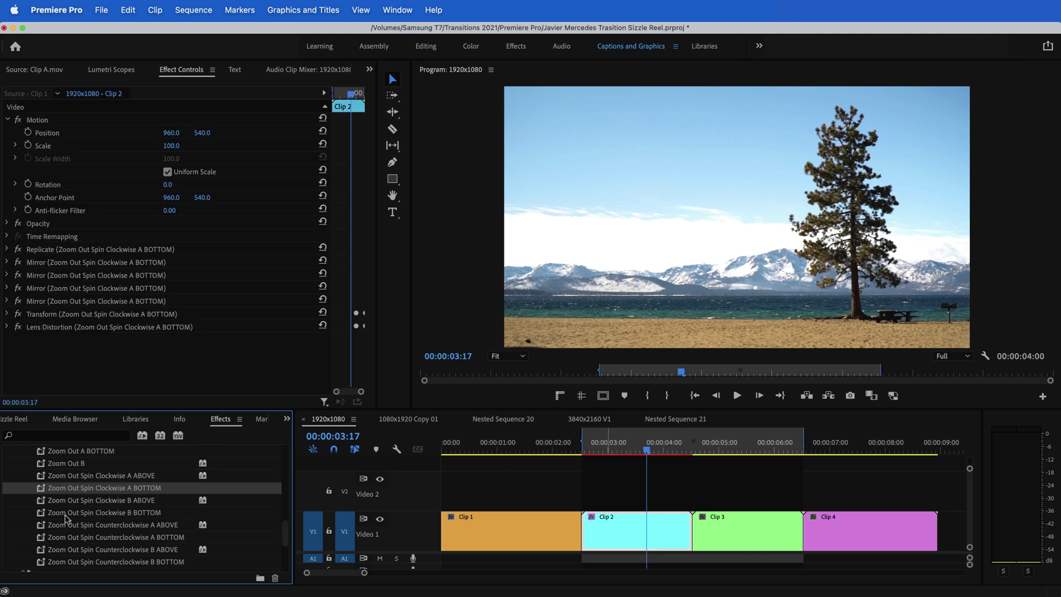
pyautogui.moveTo(238, 512); pyautogui.dragTo(700, 540)
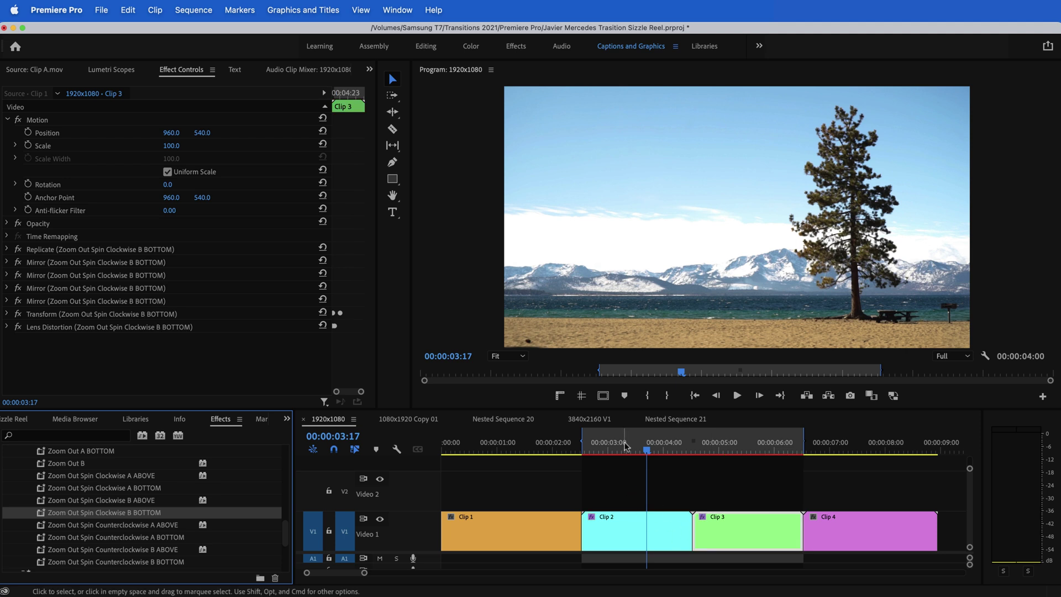
pyautogui.click(622, 478)
pyautogui.press('space')
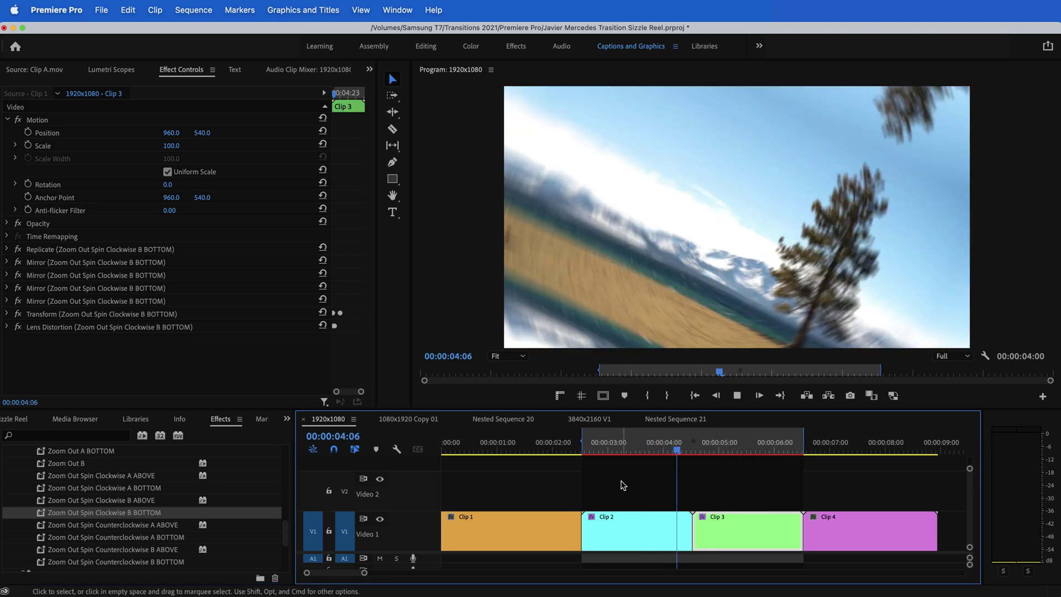
pyautogui.press('space')
# - Magnify the Program monitor to 400% and select Clip 3's Replicate effect at 00:00:04:23
pyautogui.click(508, 357)
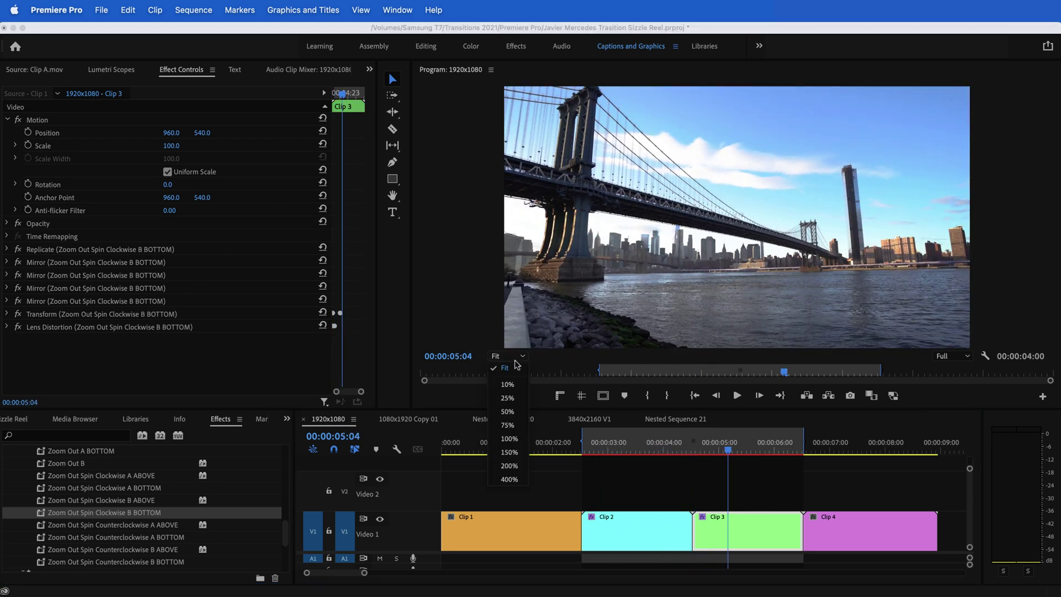
pyautogui.click(507, 479)
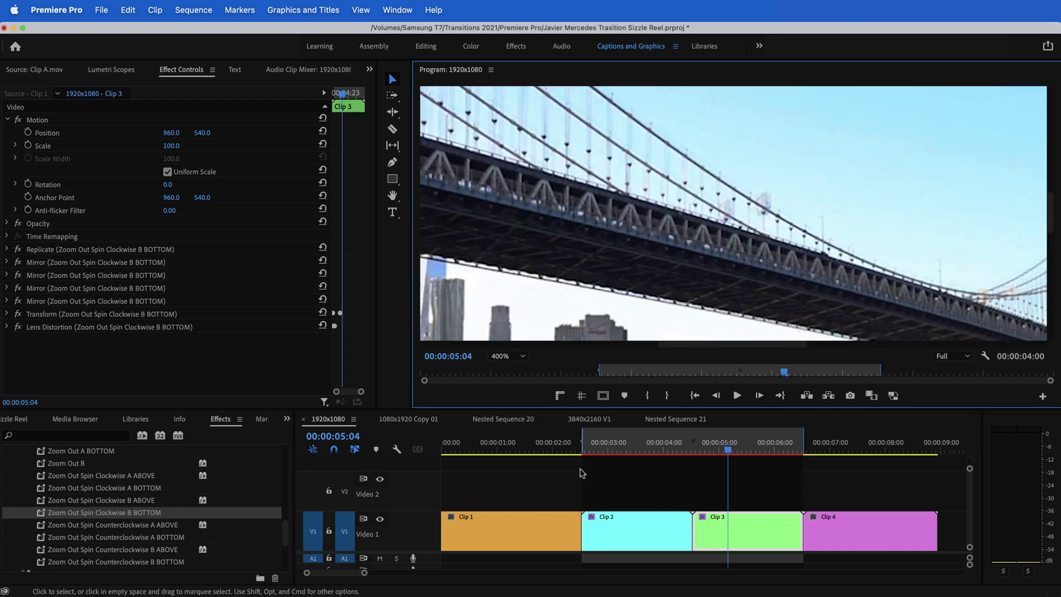
pyautogui.press('Left')
pyautogui.press('Left')
pyautogui.press('Left')
pyautogui.press('Left')
pyautogui.press('Left')
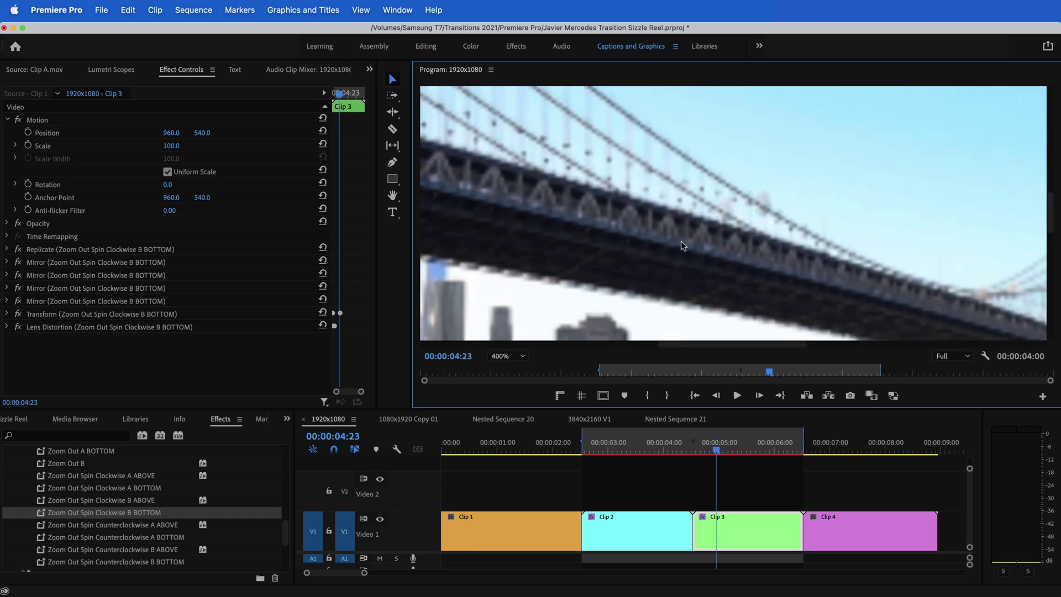
pyautogui.click(154, 249)
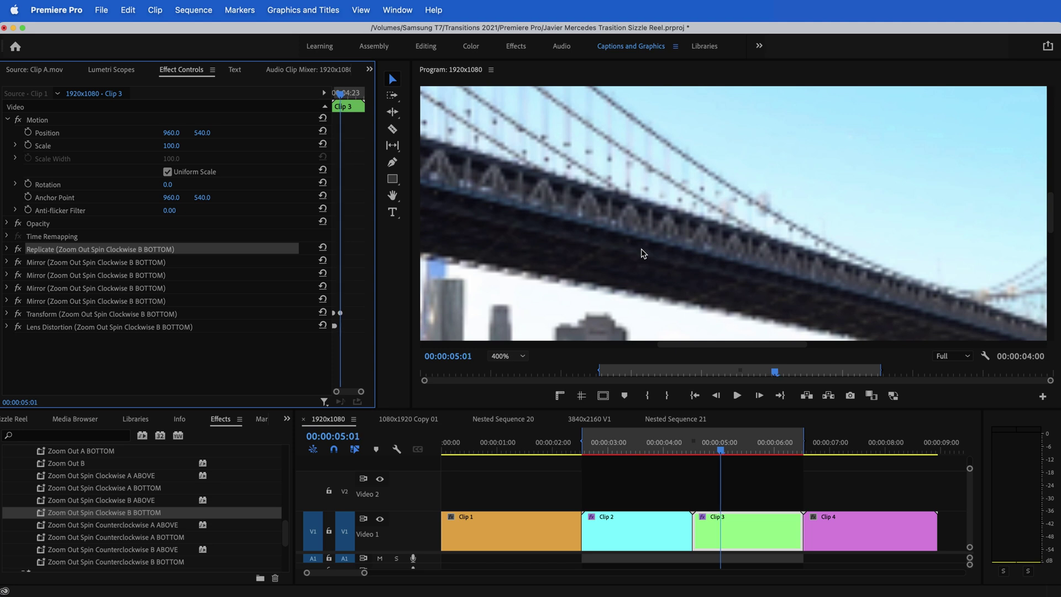
# - Step between frames 00:00:05:00 and 00:00:05:01 to inspect the spin transition
pyautogui.press('Left')
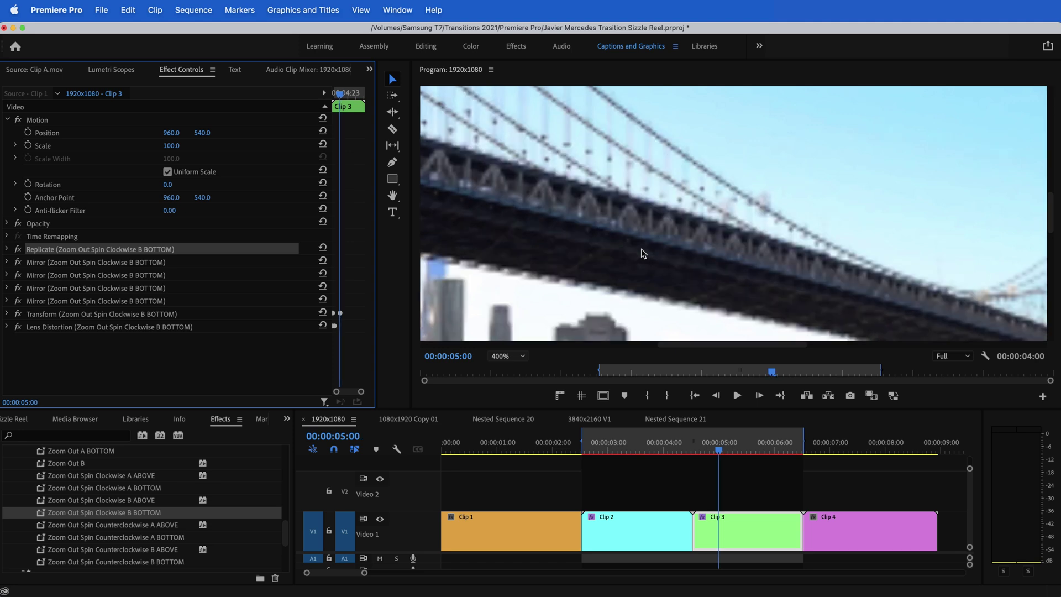
pyautogui.press('Right')
pyautogui.press('Left')
pyautogui.press('Left')
pyautogui.press('Right')
pyautogui.press('Left')
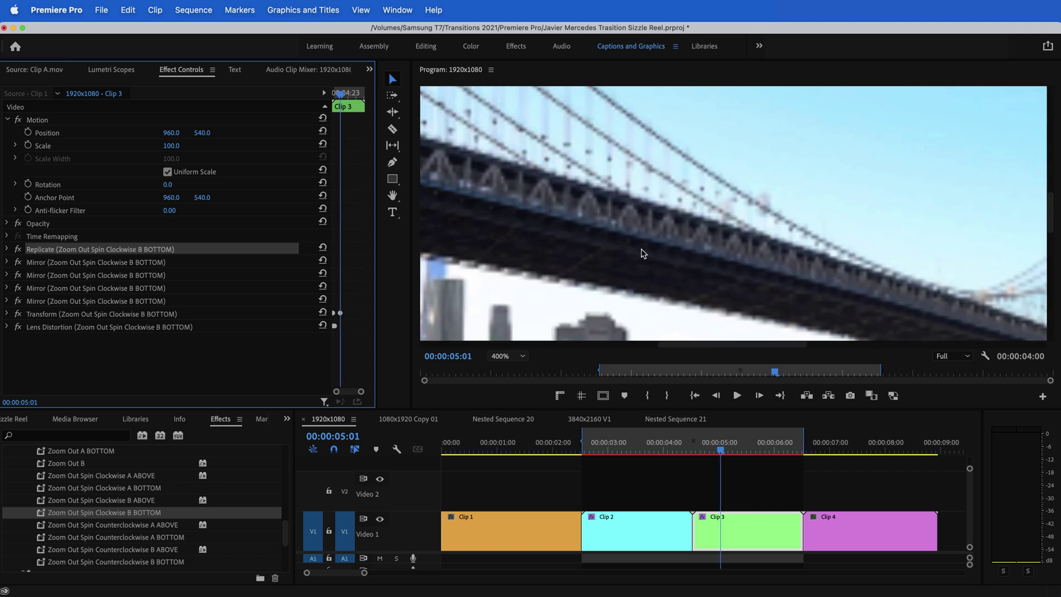
pyautogui.press('Left')
pyautogui.press('Right')
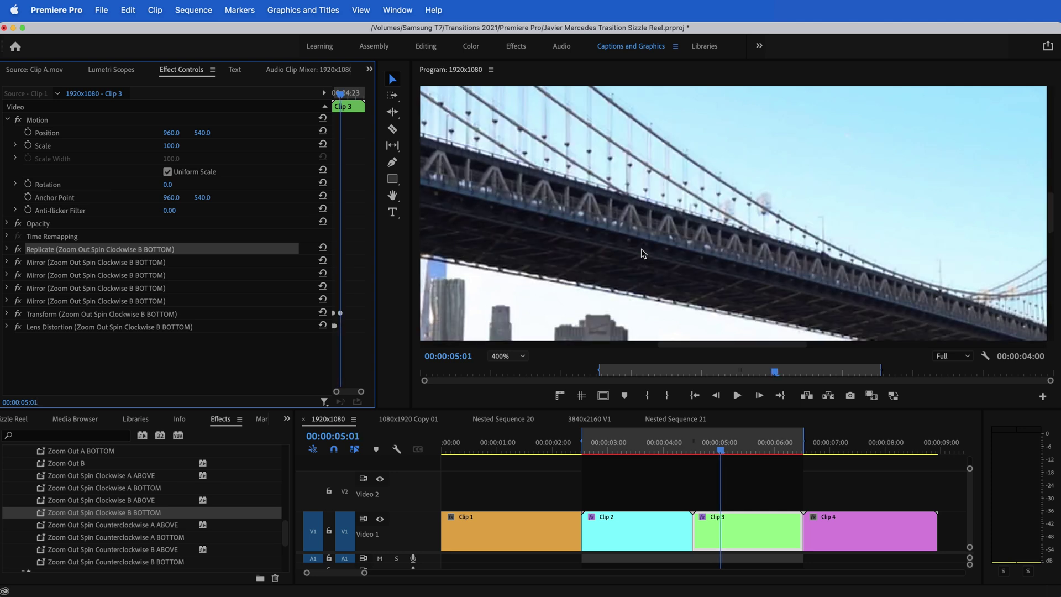
pyautogui.press('Left')
pyautogui.click(156, 476)
# - Review the Zoom Out Spin A/B ABOVE and BOTTOM presets and return the Program monitor to Fit
pyautogui.click(776, 196)
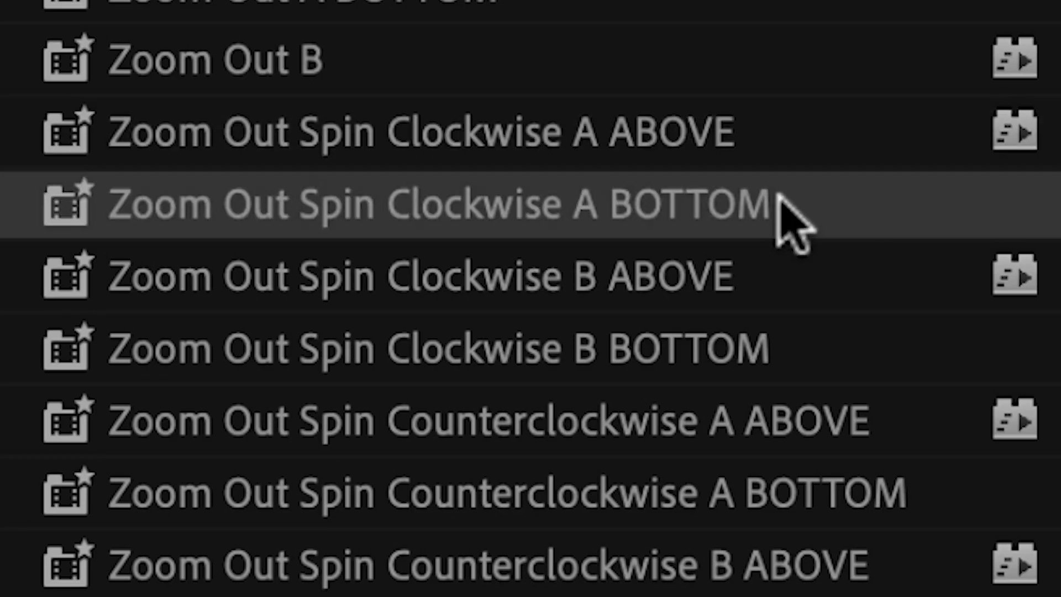
pyautogui.click(754, 276)
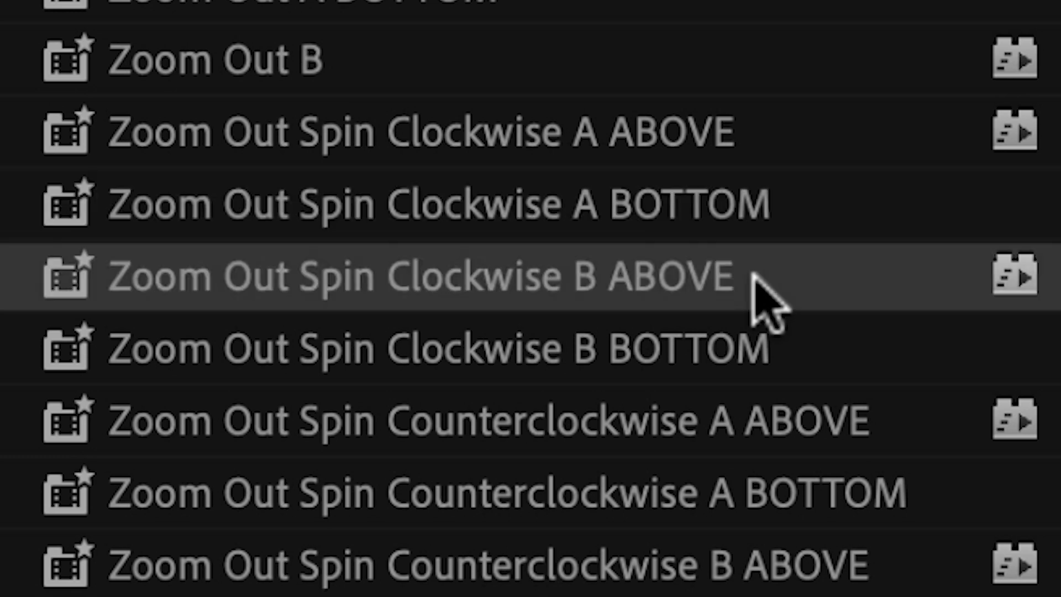
pyautogui.click(781, 351)
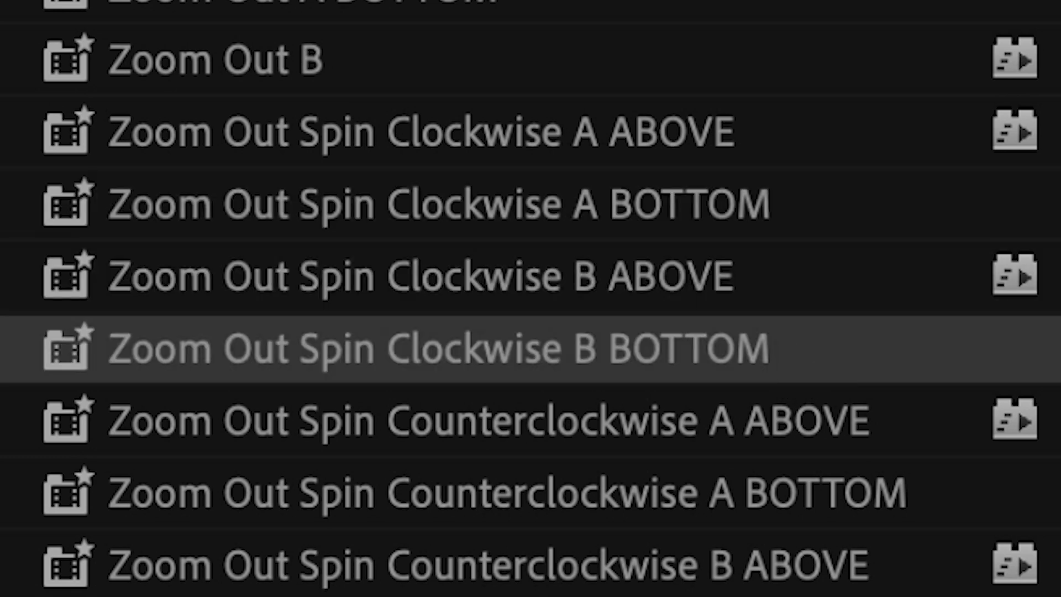
pyautogui.moveTo(471, 357); pyautogui.dragTo(473, 358)
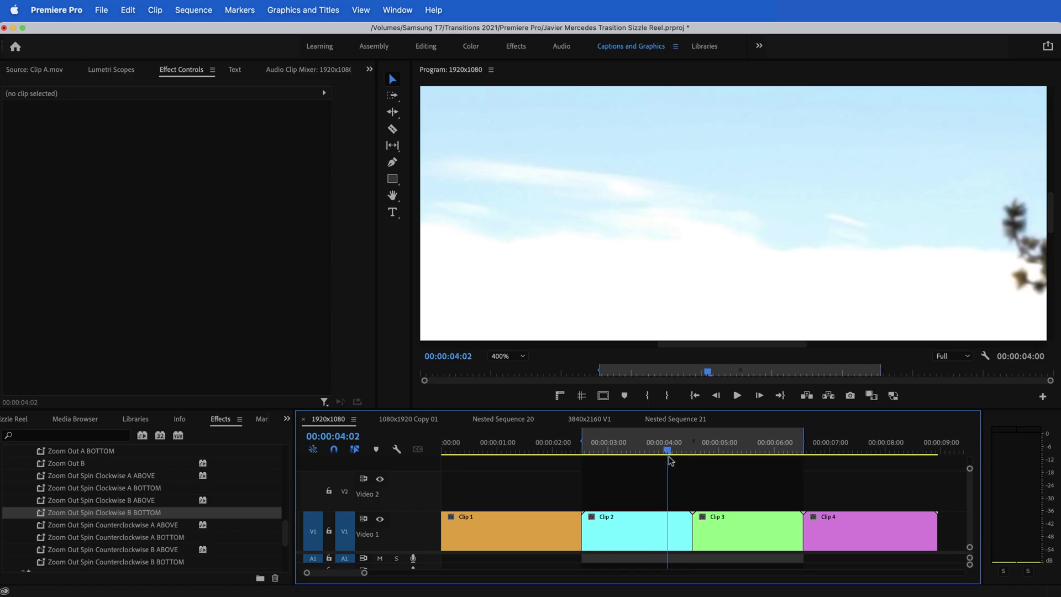
pyautogui.click(507, 356)
pyautogui.click(503, 362)
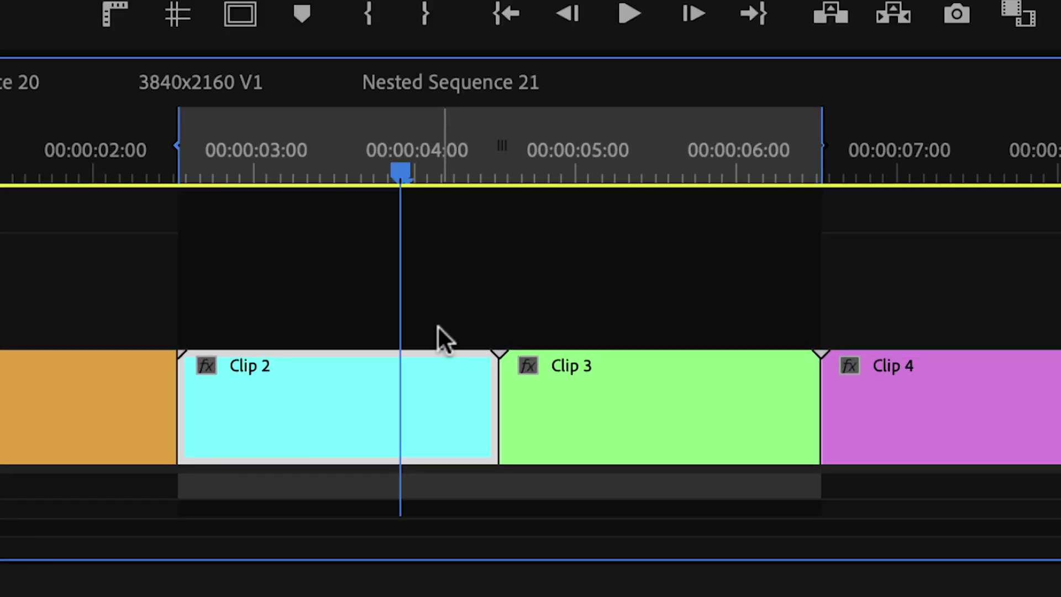
# - Split Clip 3 at about 00:00:05:05 and select the short Clip 2 and Clip 3 pieces
pyautogui.moveTo(432, 187); pyautogui.dragTo(614, 200)
pyautogui.hotkey('ctrl', 'k')
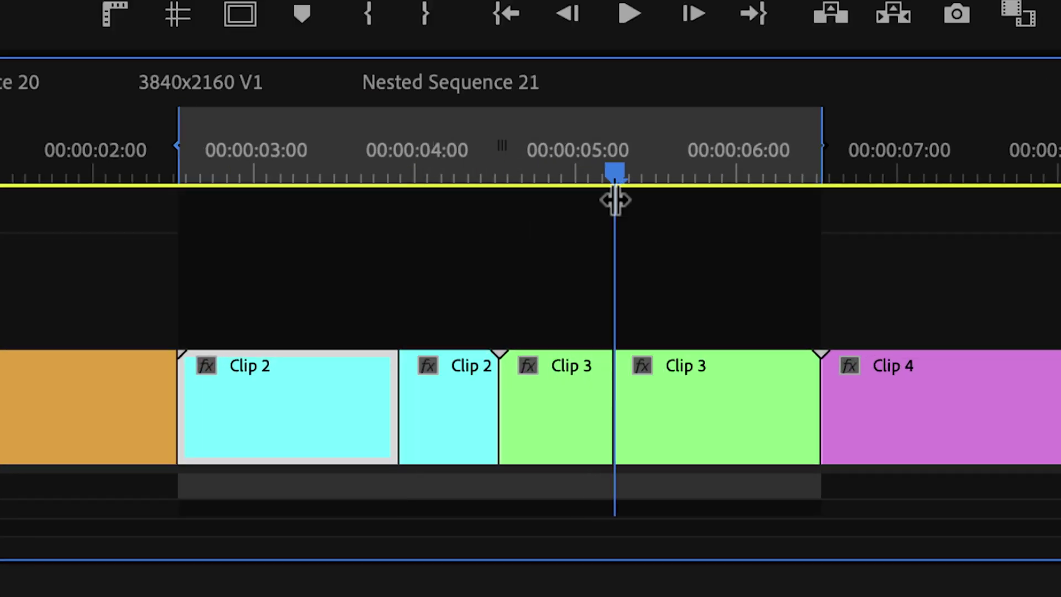
pyautogui.click(423, 368)
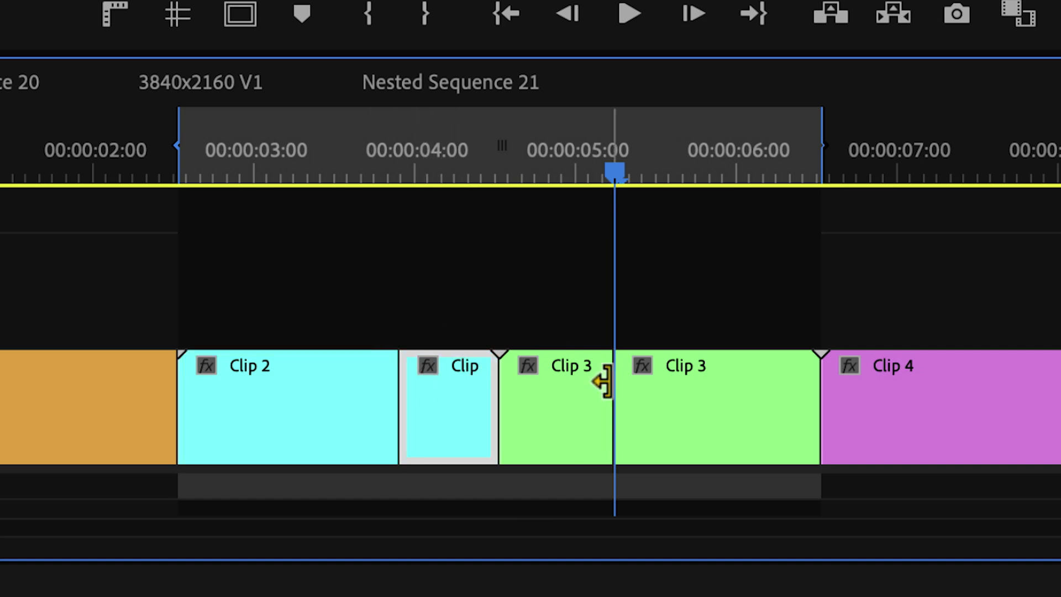
pyautogui.click(558, 384)
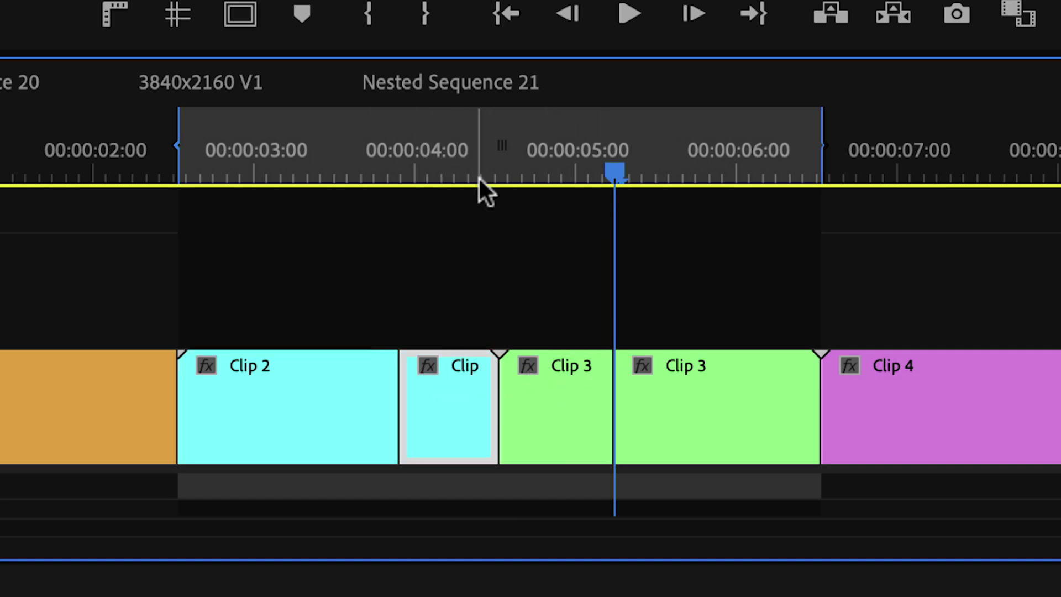
pyautogui.moveTo(479, 166); pyautogui.dragTo(447, 157)
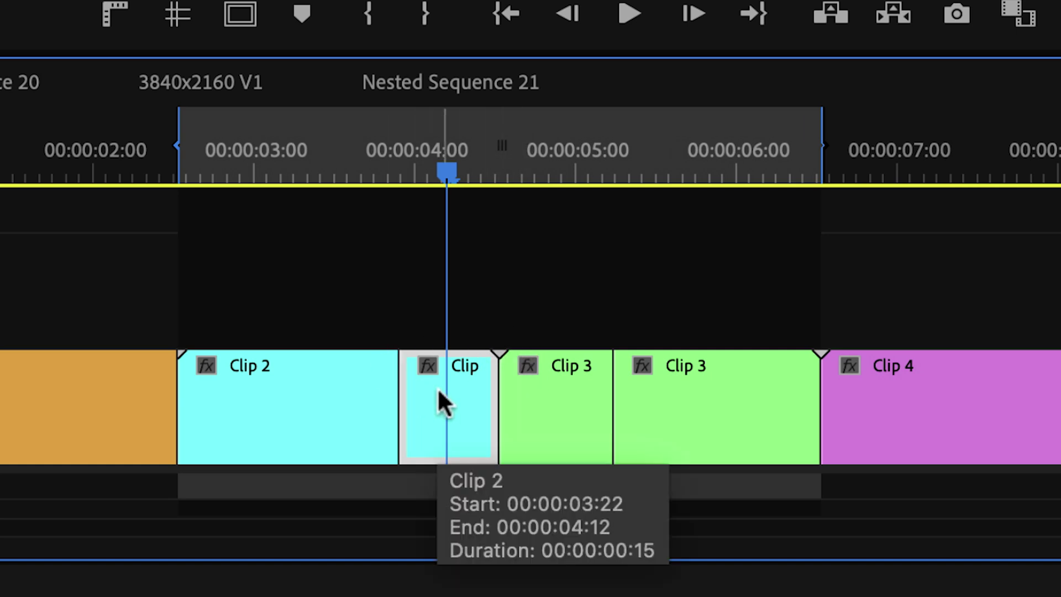
# - Alt-drag copies of the short Clip 2 and Clip 3 pieces onto Video 2
pyautogui.moveTo(457, 398); pyautogui.dragTo(476, 262)
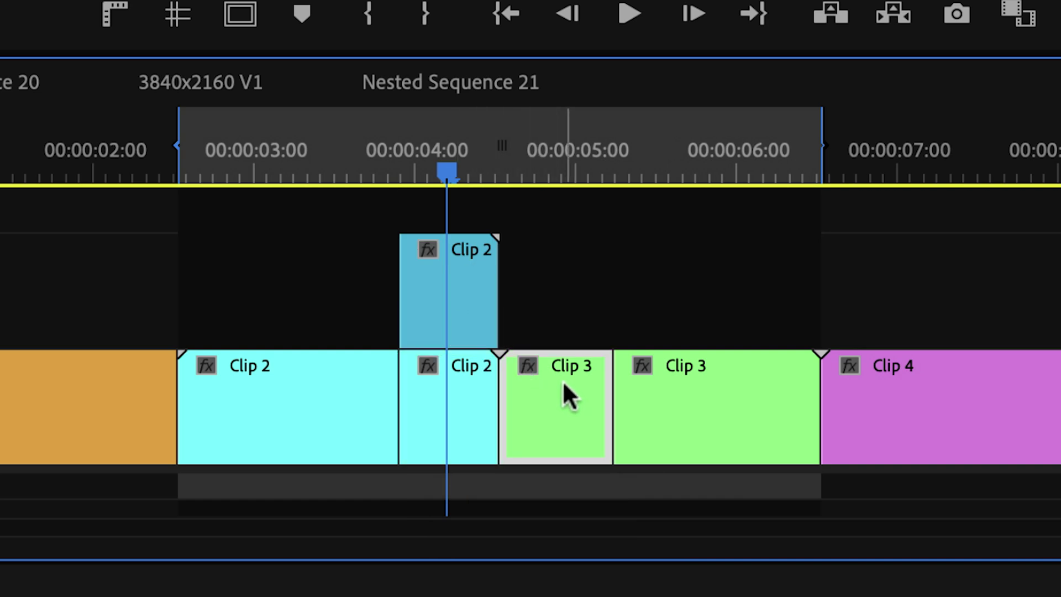
pyautogui.moveTo(568, 396); pyautogui.dragTo(573, 289)
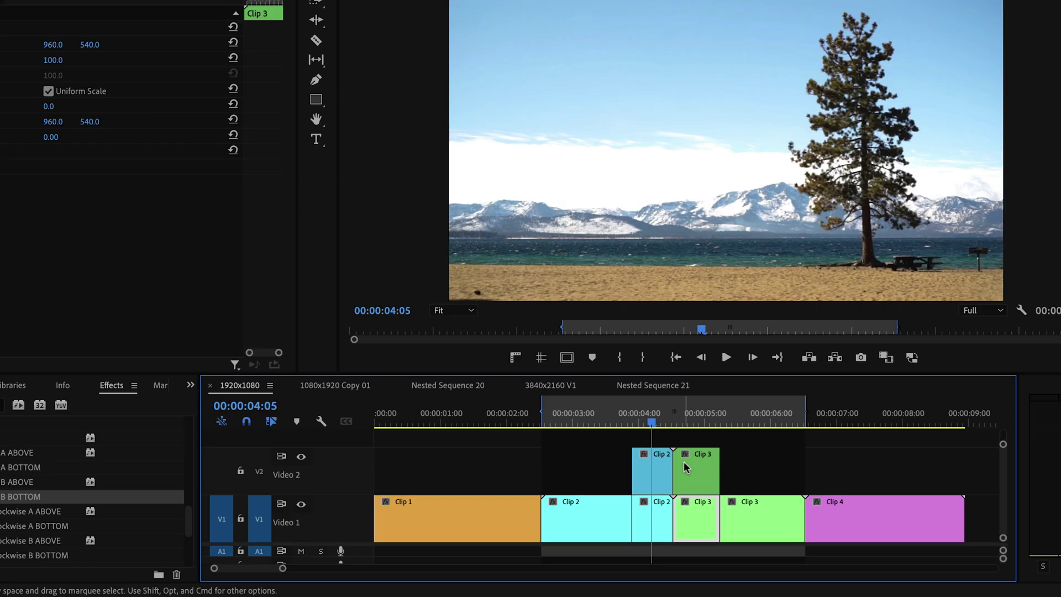
pyautogui.click(34, 454)
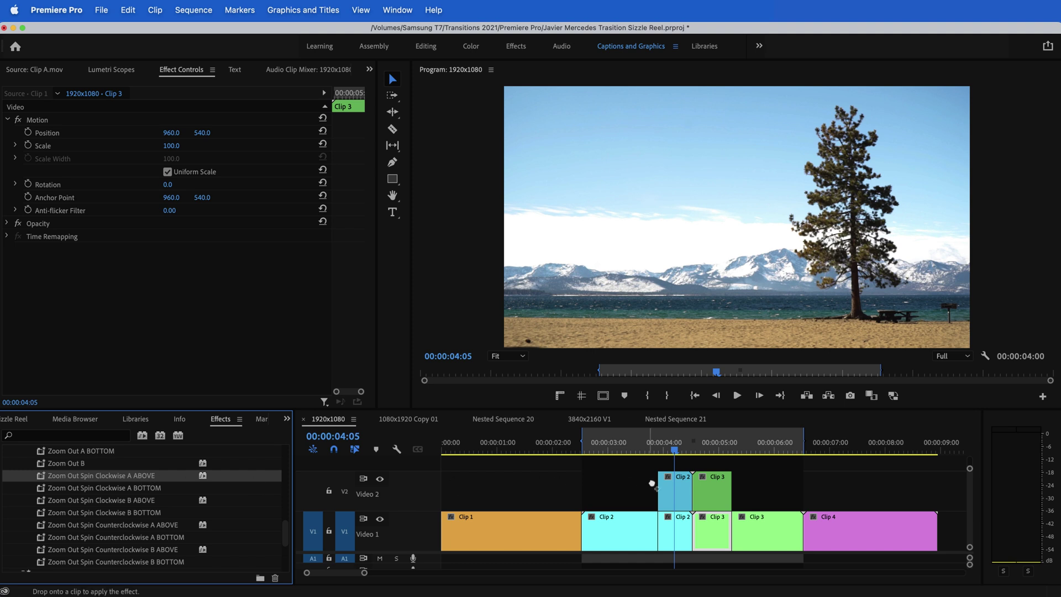
# - Apply A ABOVE/BOTTOM to the Clip 2 pieces and B ABOVE/BOTTOM to the Clip 3 pieces
pyautogui.moveTo(679, 490); pyautogui.dragTo(679, 490)
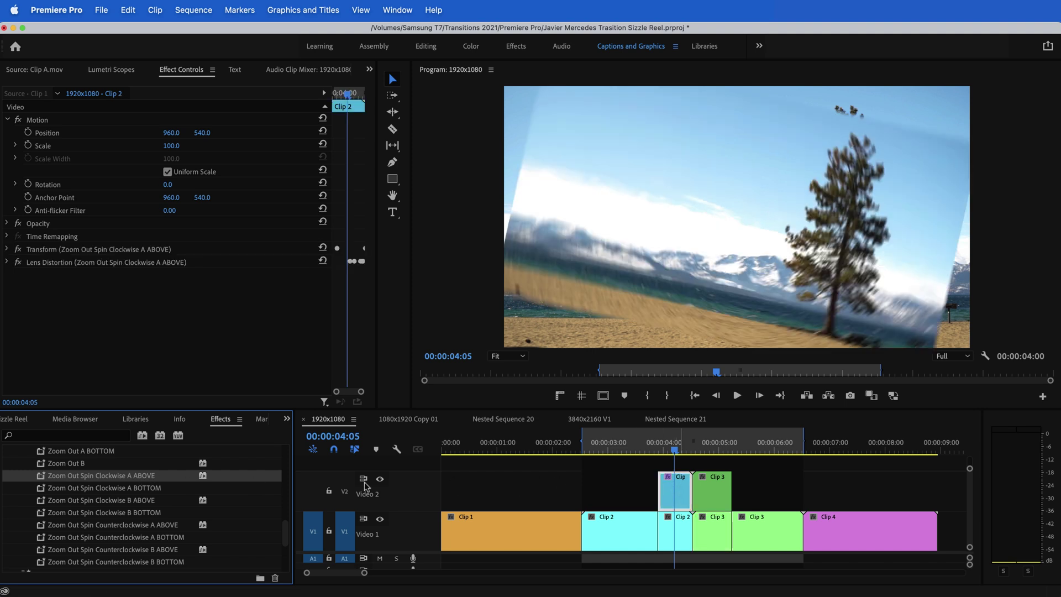
pyautogui.click(141, 489)
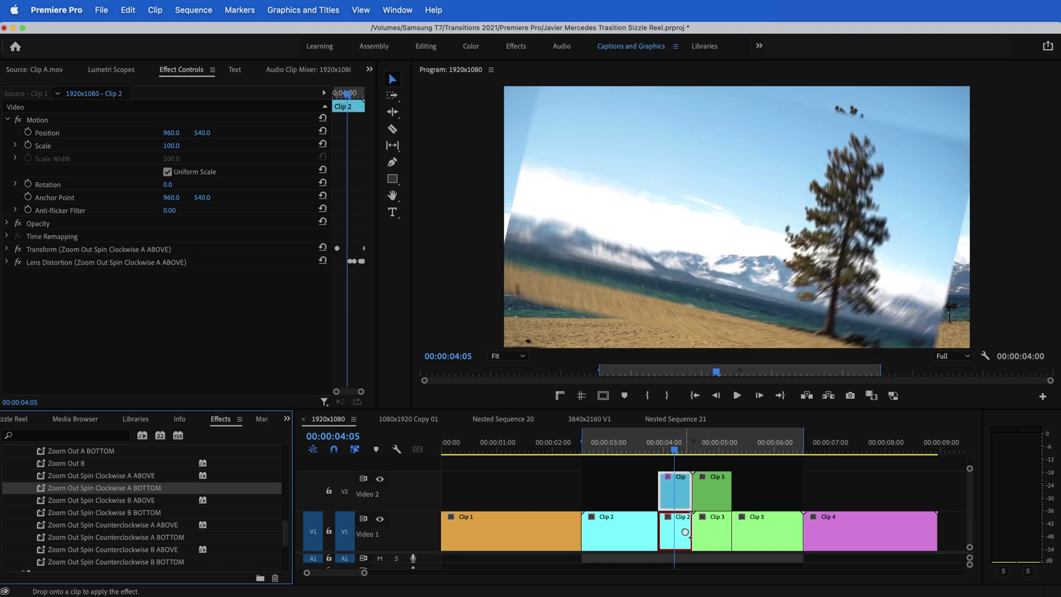
pyautogui.moveTo(683, 531); pyautogui.dragTo(684, 530)
pyautogui.click(157, 501)
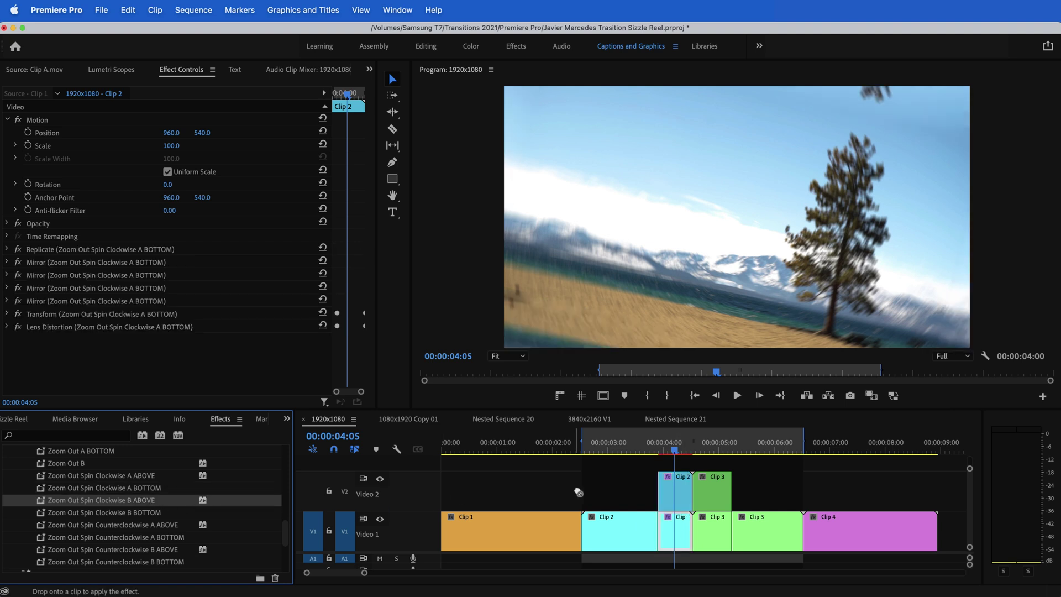
pyautogui.moveTo(715, 491); pyautogui.dragTo(718, 493)
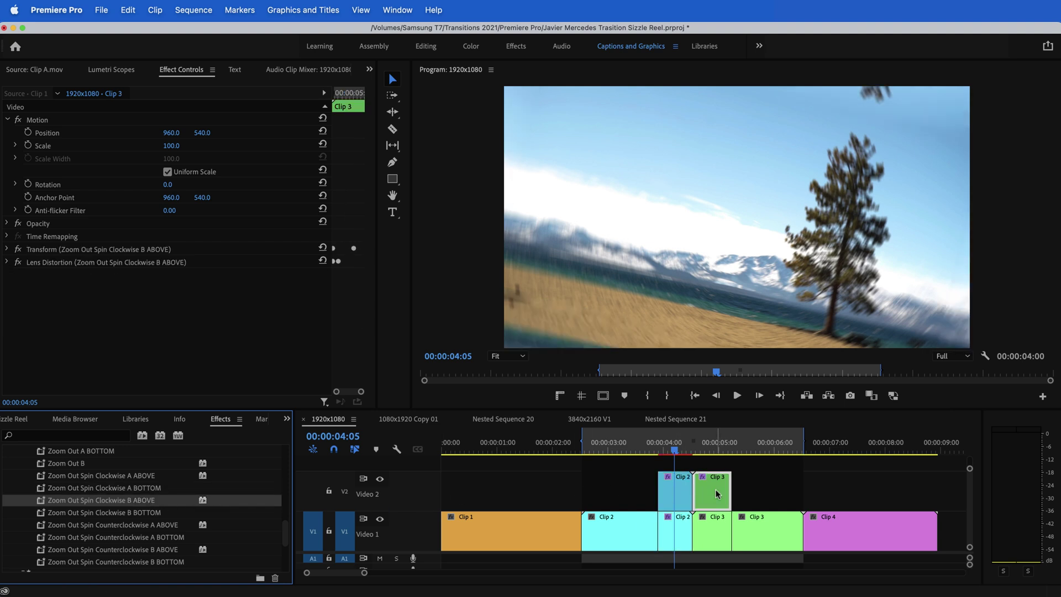
pyautogui.click(153, 512)
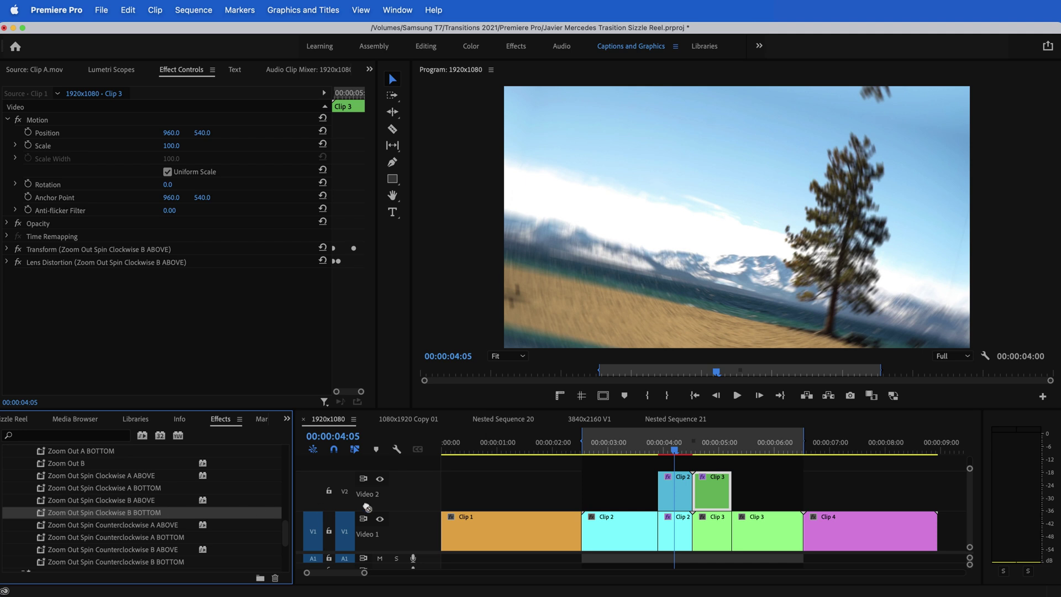
pyautogui.moveTo(719, 529); pyautogui.dragTo(719, 529)
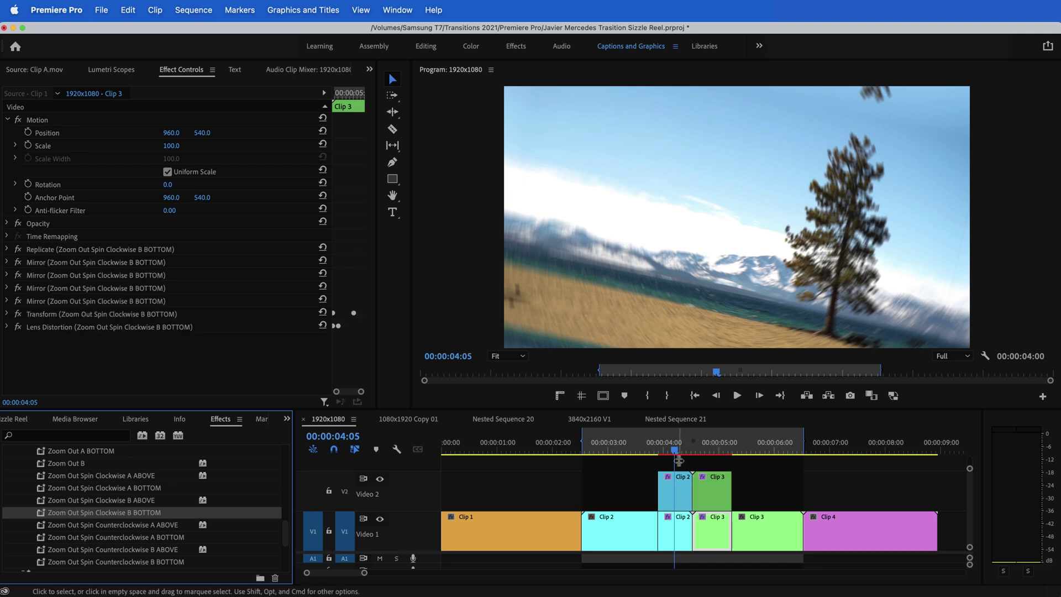
# - Scrub to 00:00:04:14, select the upper Clip 3 copy and zoom the monitor to 400%
pyautogui.moveTo(678, 460); pyautogui.dragTo(711, 453)
pyautogui.click(713, 489)
pyautogui.click(507, 356)
pyautogui.click(506, 433)
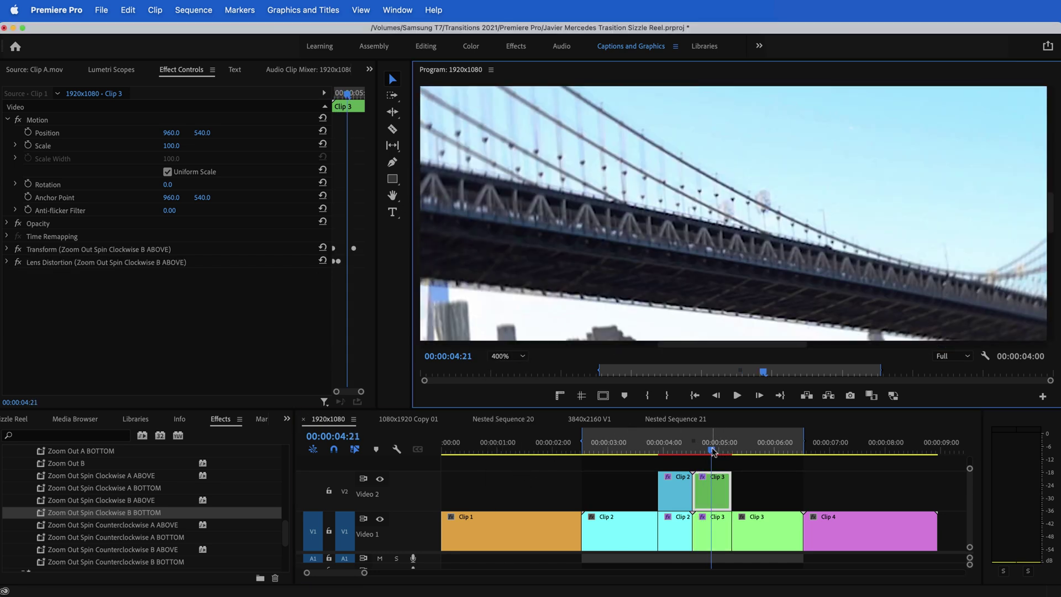
pyautogui.moveTo(713, 451); pyautogui.dragTo(706, 452)
pyautogui.press('Right')
pyautogui.press('Right')
pyautogui.press('Right')
pyautogui.press('Right')
pyautogui.press('Right')
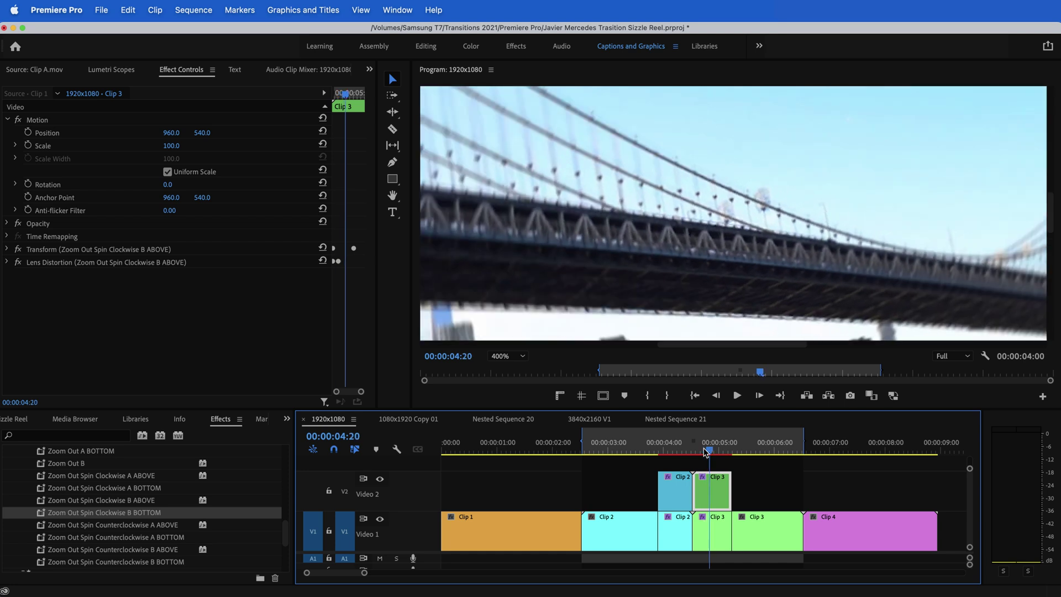
pyautogui.press('Right')
pyautogui.press('Right')
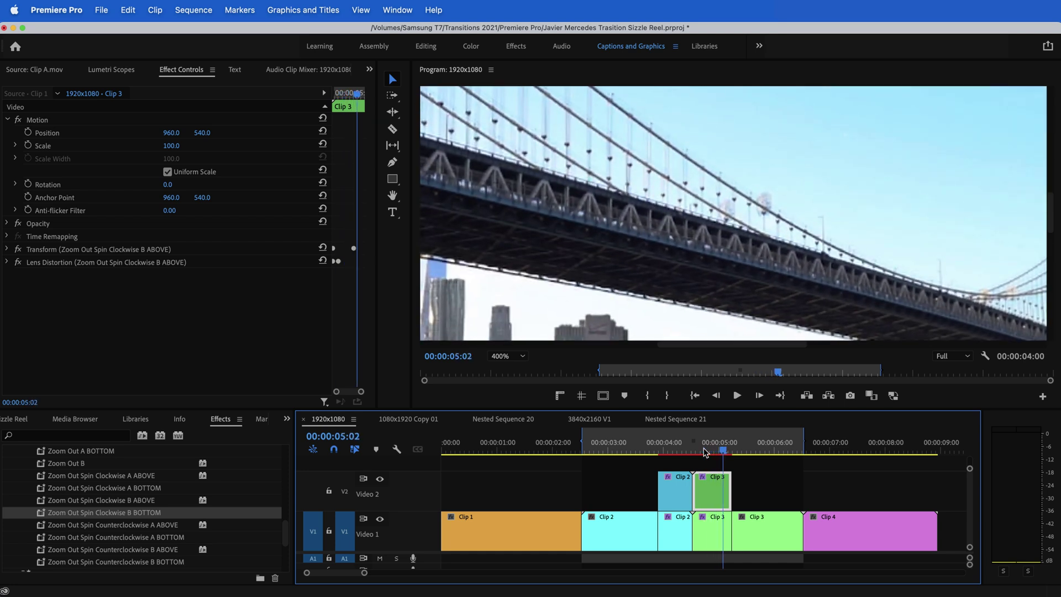
pyautogui.press('Left')
pyautogui.press('Left')
pyautogui.press('Left')
pyautogui.press('Left')
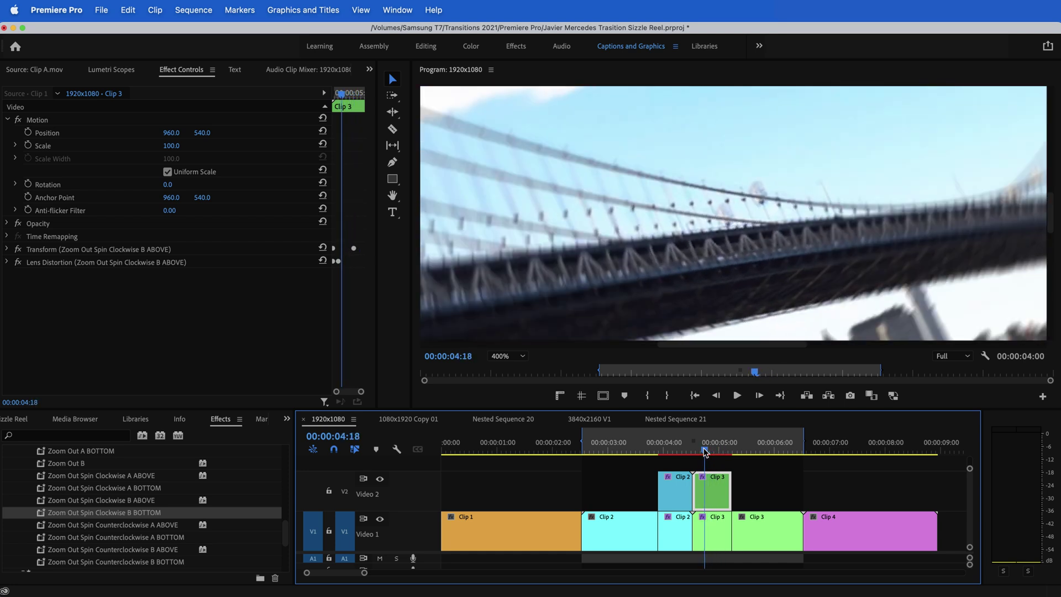
pyautogui.press('Right')
pyautogui.press('Right')
pyautogui.press('Right')
pyautogui.press('Right')
pyautogui.press('Right')
pyautogui.press('Left')
pyautogui.press('Left')
pyautogui.press('Left')
pyautogui.press('Left')
pyautogui.press('Left')
pyautogui.press('Left')
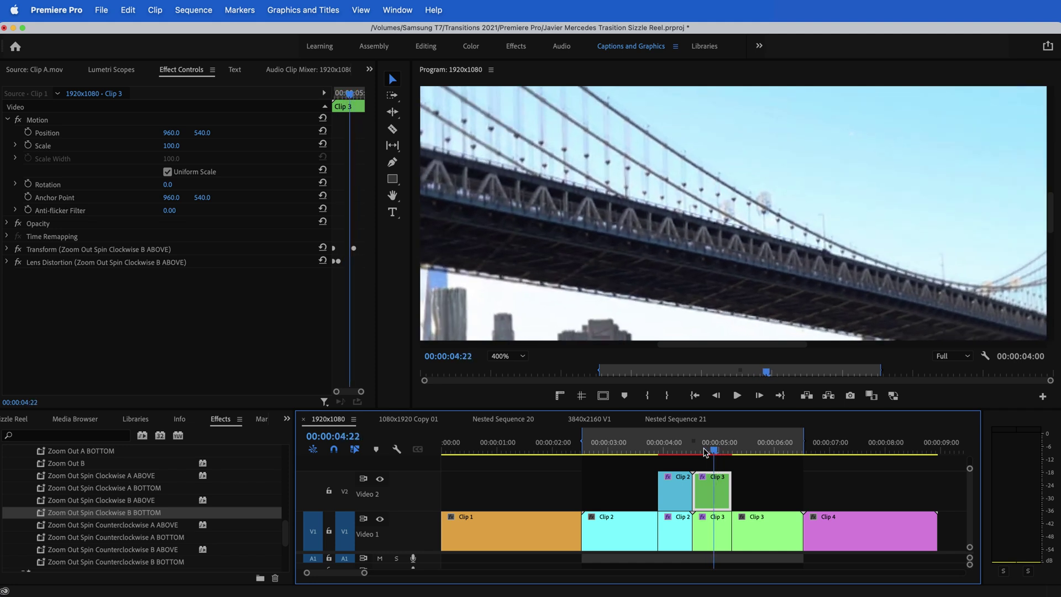
pyautogui.press('Right')
pyautogui.press('Right')
pyautogui.press('Left')
pyautogui.press('Left')
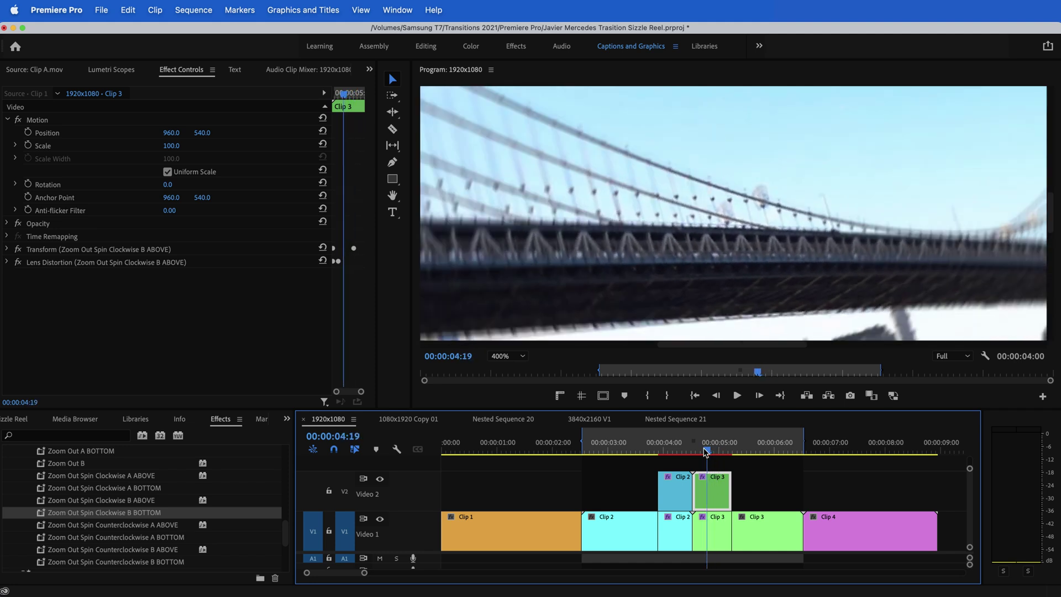
pyautogui.press('Right')
pyautogui.press('Right')
pyautogui.press('shift+super+e')
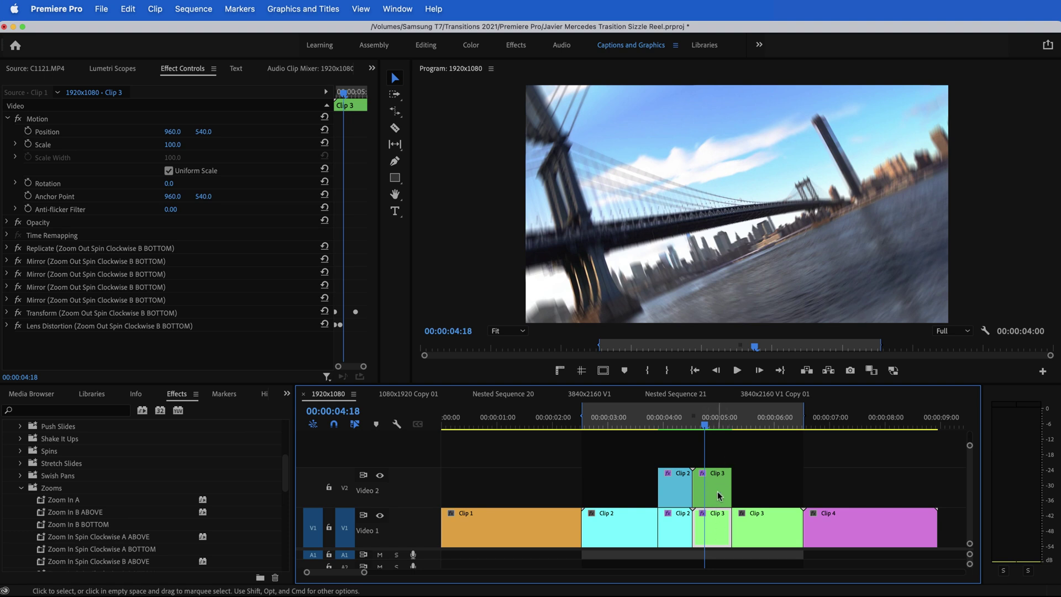
pyautogui.click(708, 519)
pyautogui.hotkey('shift', 'e')
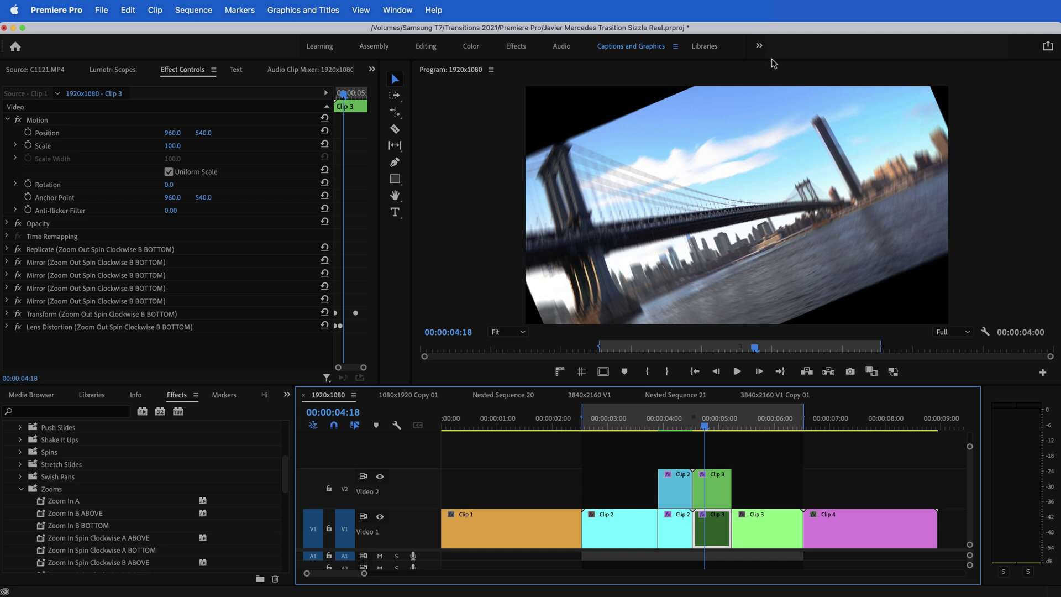
pyautogui.hotkey('shift', 'e')
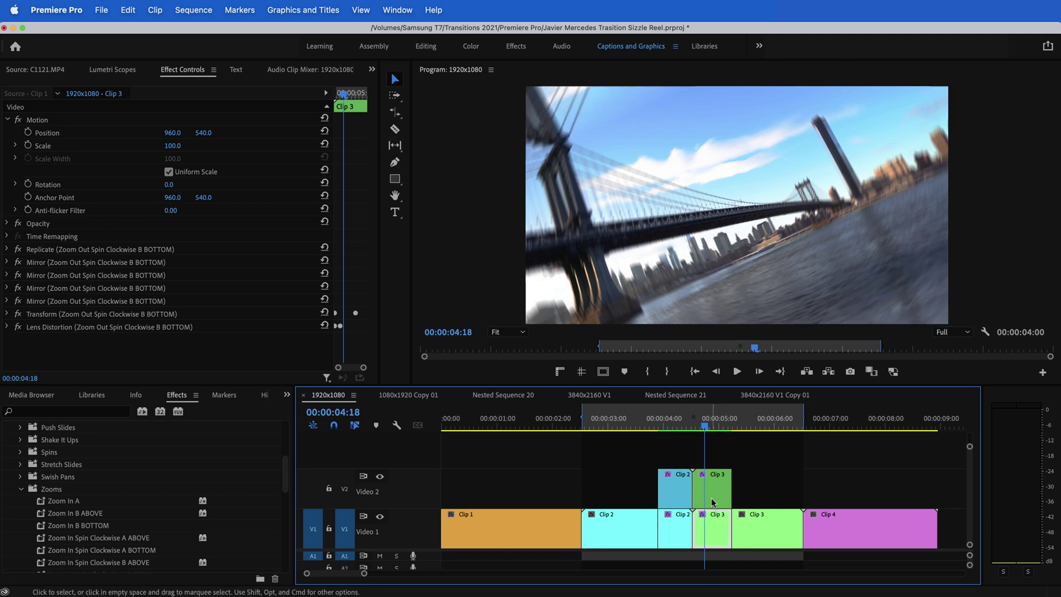
pyautogui.click(713, 500)
pyautogui.click(715, 526)
pyautogui.hotkey('shift', 'e')
pyautogui.click(715, 491)
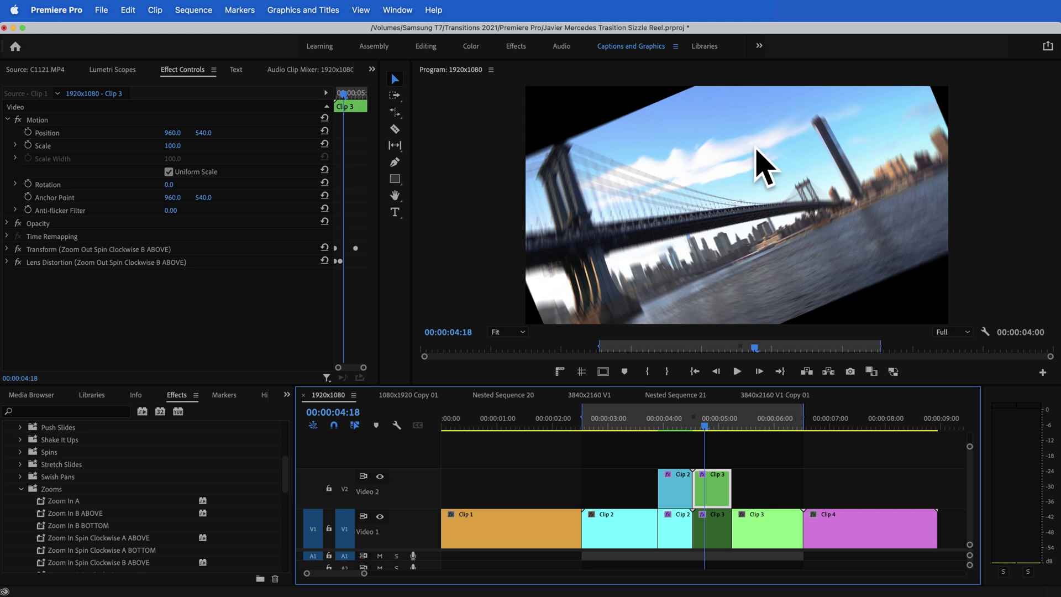
pyautogui.click(700, 427)
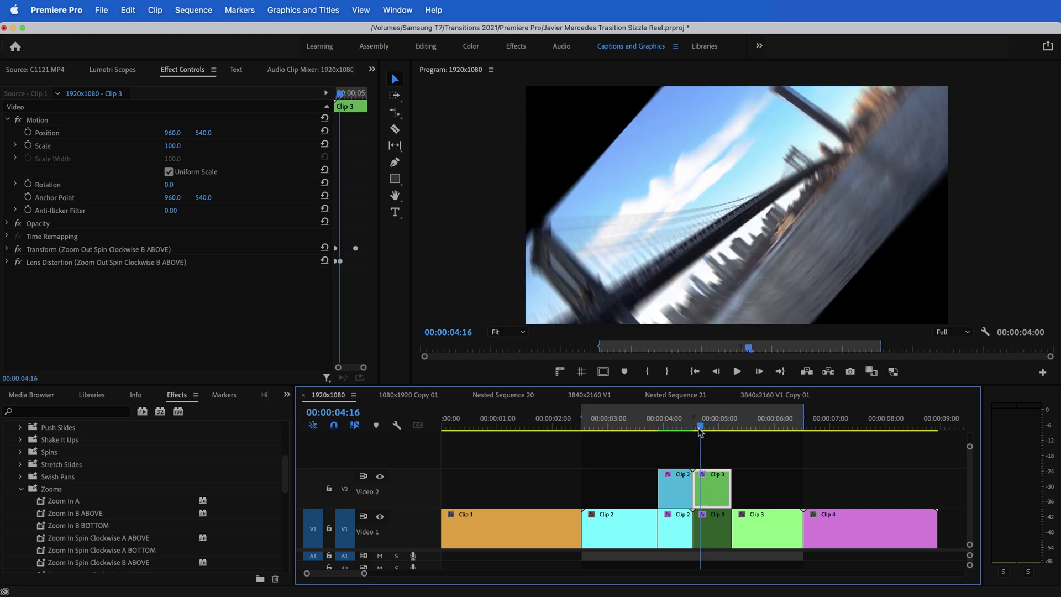
pyautogui.moveTo(700, 427); pyautogui.dragTo(702, 428)
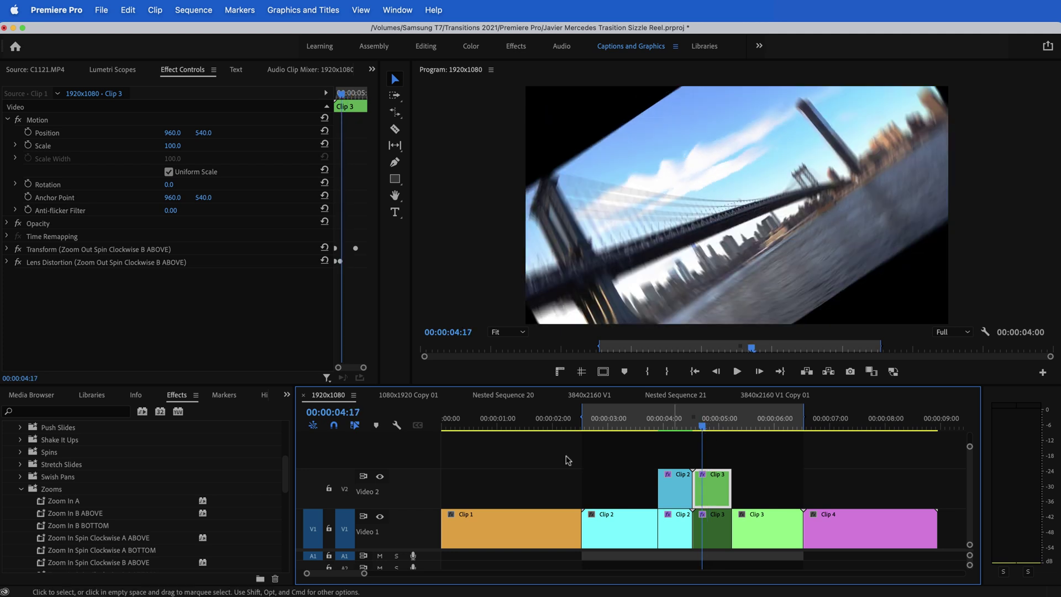
pyautogui.scroll(-5, 161, 513)
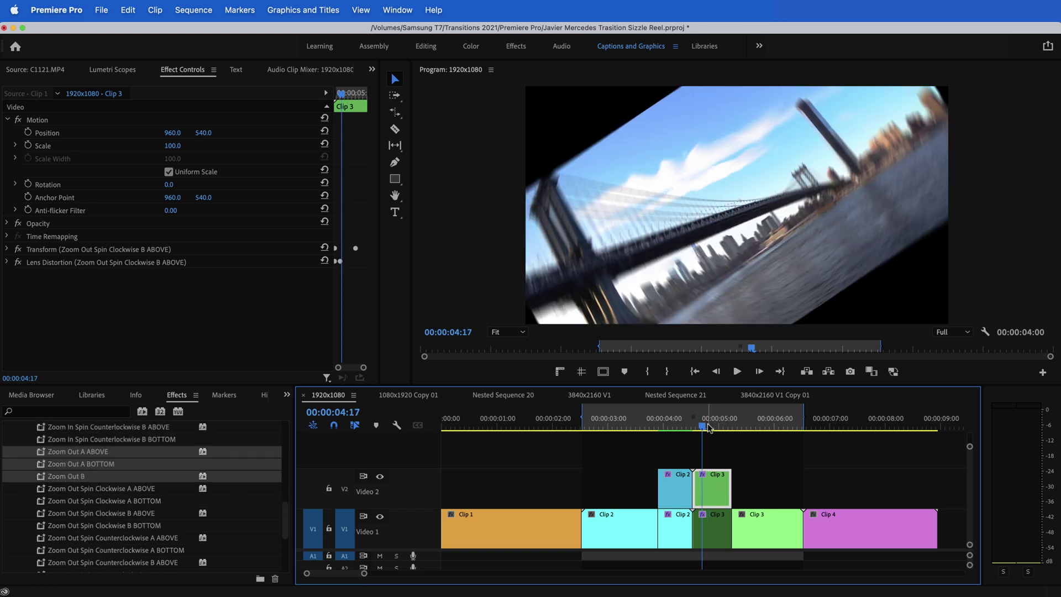
pyautogui.moveTo(701, 427)
pyautogui.mouseDown()
pyautogui.moveTo(682, 427)
pyautogui.moveTo(709, 431)
pyautogui.moveTo(684, 428)
pyautogui.mouseUp()
pyautogui.click(678, 527)
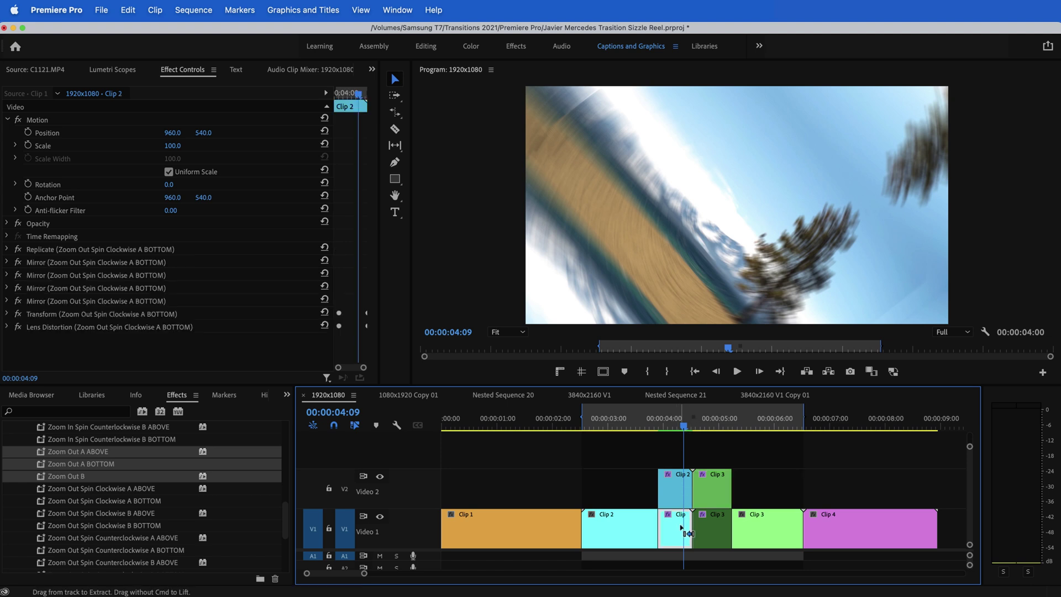
pyautogui.hotkey('shift', 'e')
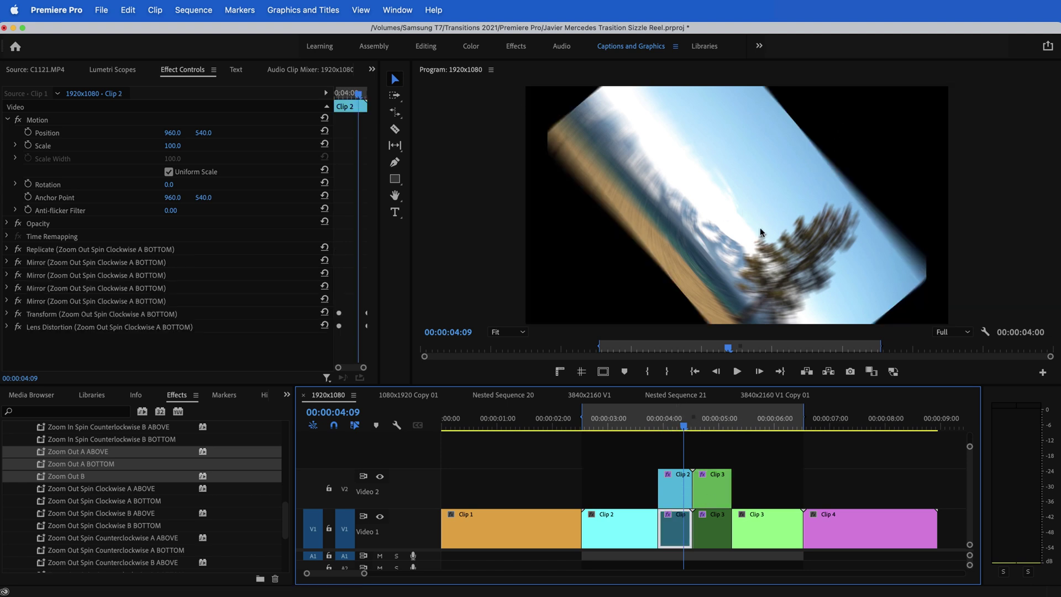
pyautogui.click(675, 489)
pyautogui.hotkey('shift', 'e')
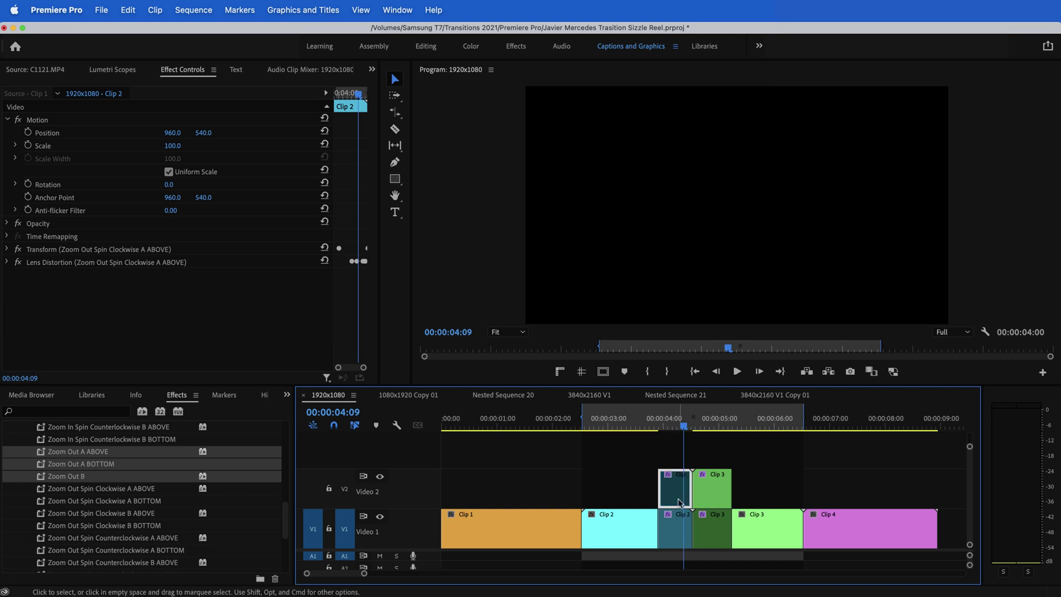
pyautogui.click(674, 527)
pyautogui.hotkey('shift', 'e')
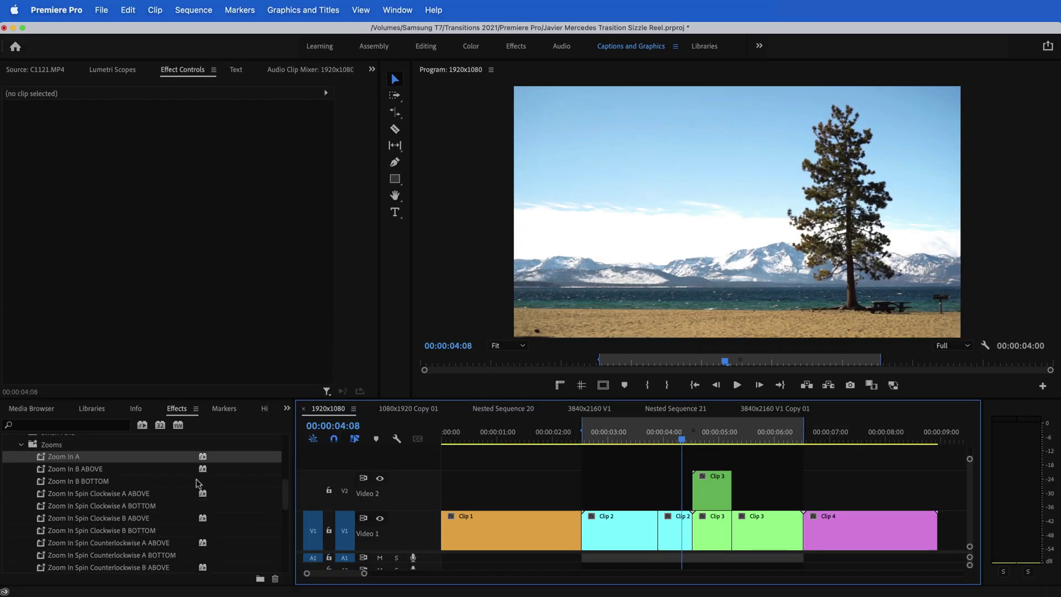
# - Multi-select the Zoom In B ABOVE/BOTTOM, Zoom Out A ABOVE/BOTTOM and Zoom Out B presets in Effects
pyautogui.scroll(2, 153, 515)
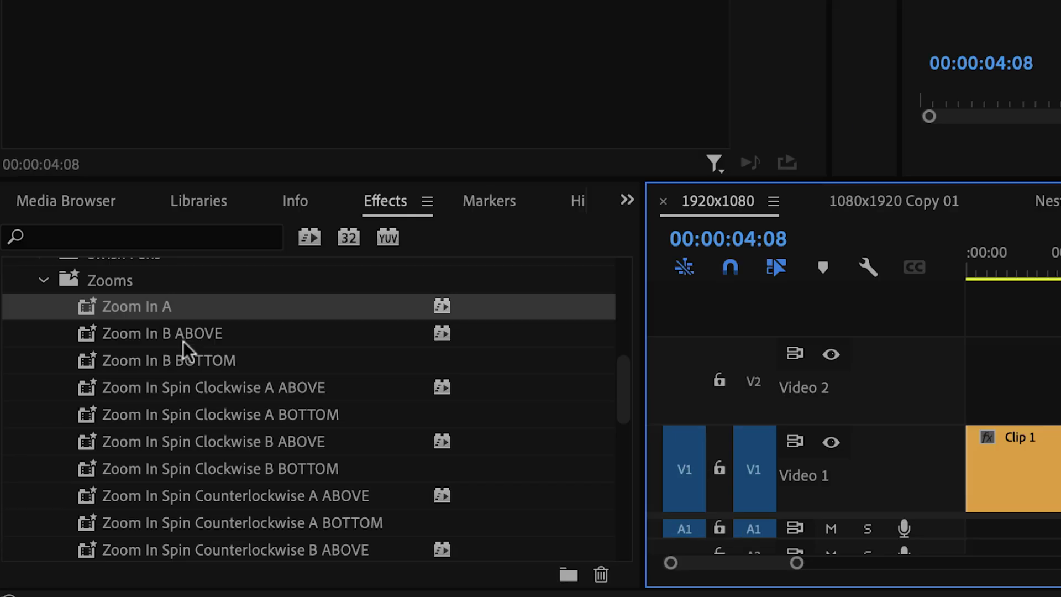
pyautogui.keyDown('shift'); pyautogui.click(83, 470); pyautogui.keyUp('shift')
pyautogui.keyDown('shift'); pyautogui.click(85, 482); pyautogui.keyUp('shift')
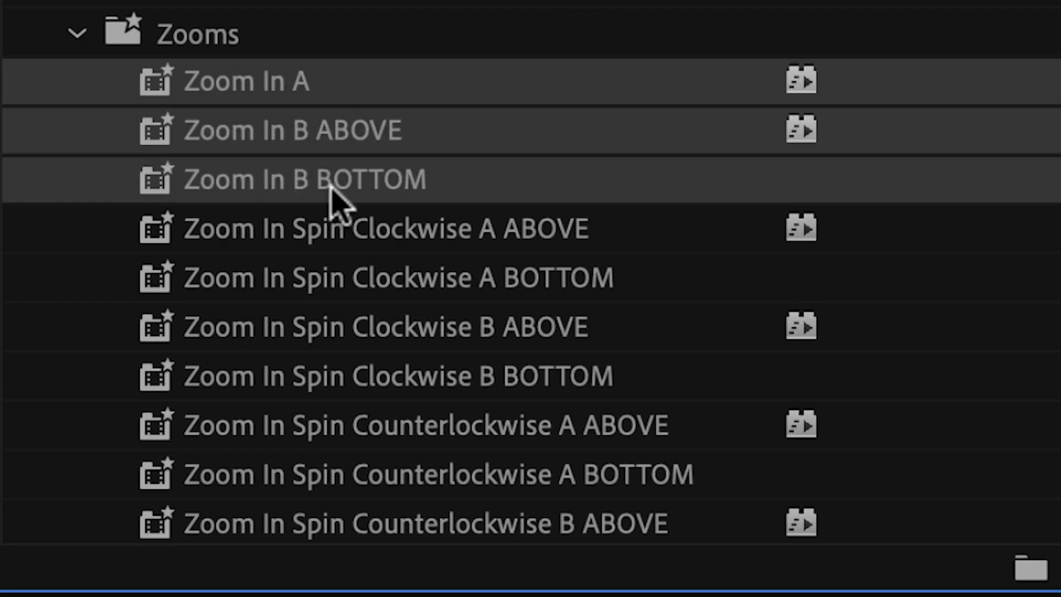
pyautogui.scroll(-5, 342, 273)
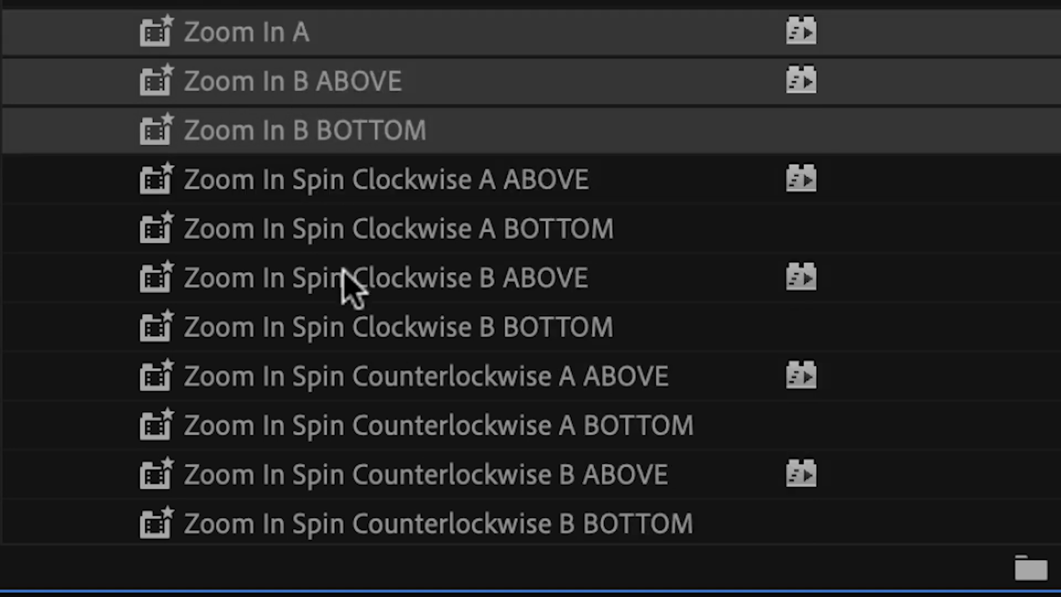
pyautogui.keyDown('shift'); pyautogui.click(293, 332); pyautogui.keyUp('shift')
pyautogui.keyDown('shift'); pyautogui.click(314, 290); pyautogui.keyUp('shift')
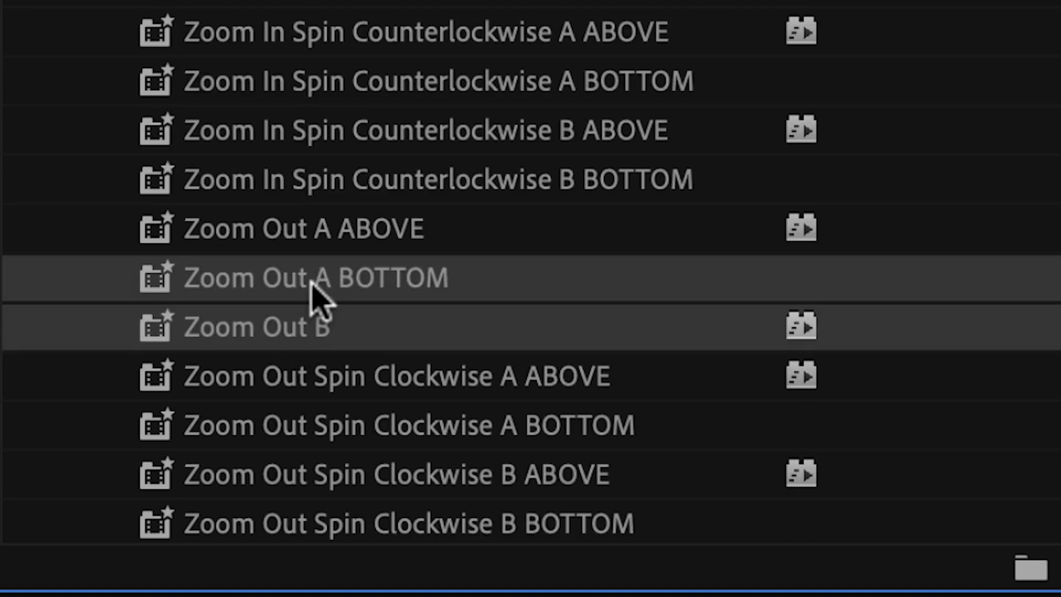
pyautogui.keyDown('shift'); pyautogui.click(321, 243); pyautogui.keyUp('shift')
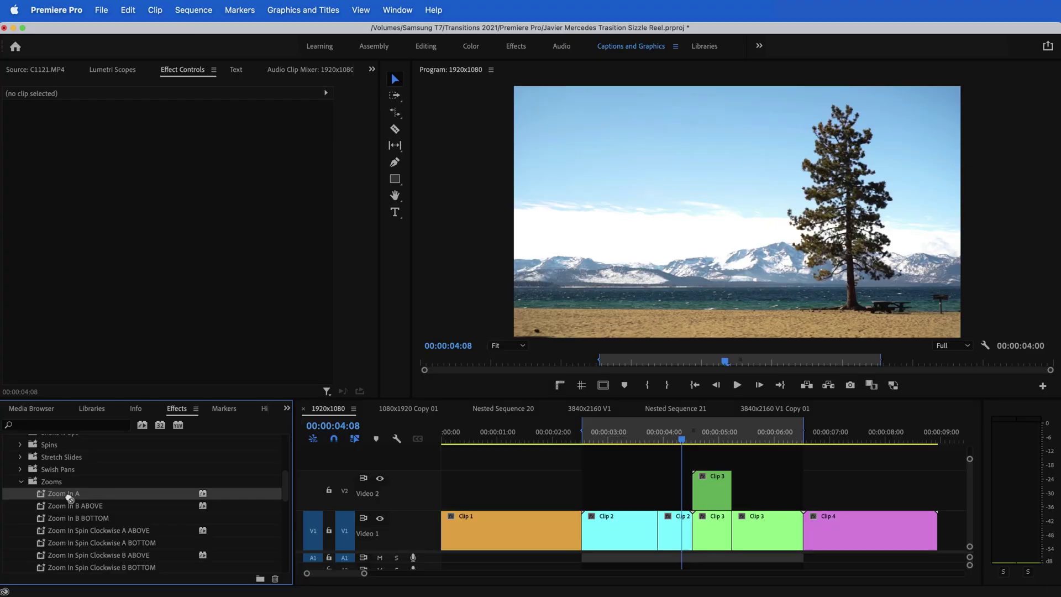
# - Apply Zoom In A to the short Clip 2 and preview it around 00:00:04:06
pyautogui.moveTo(668, 516); pyautogui.dragTo(671, 518)
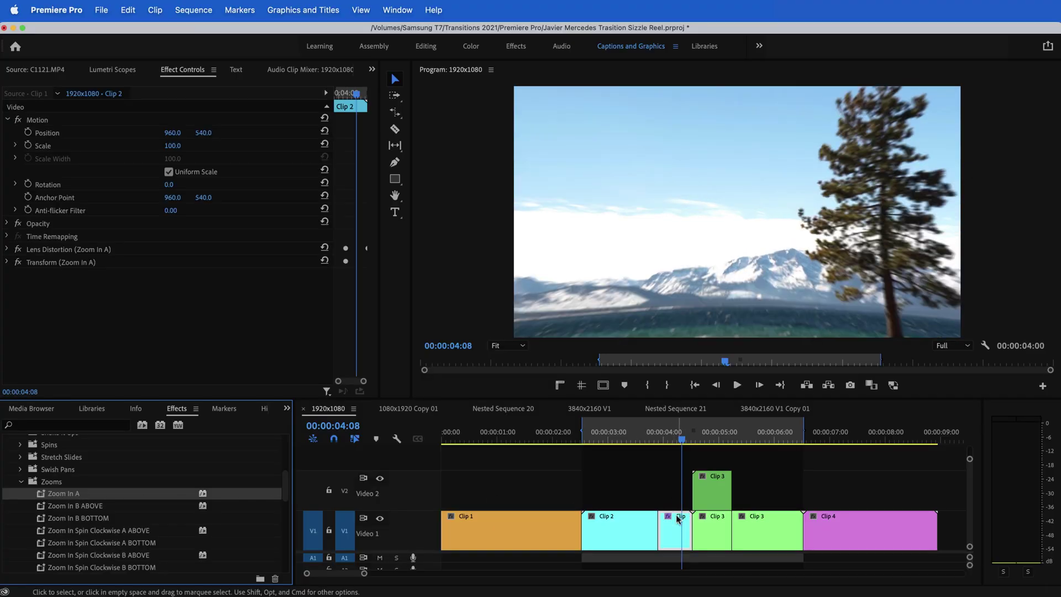
pyautogui.moveTo(681, 440)
pyautogui.mouseDown()
pyautogui.moveTo(672, 450)
pyautogui.moveTo(687, 449)
pyautogui.moveTo(674, 453)
pyautogui.mouseUp()
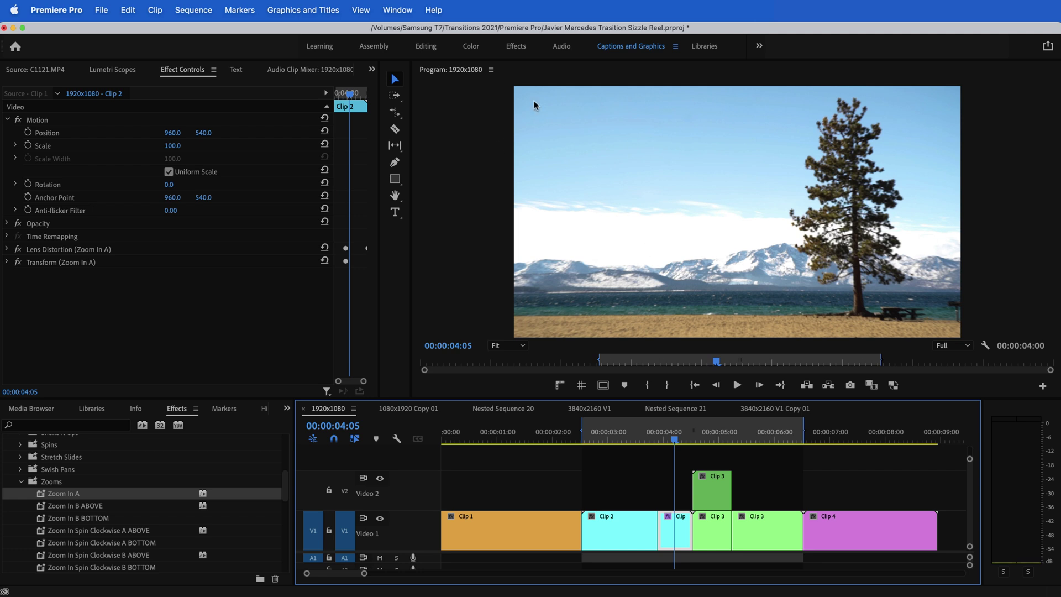
pyautogui.moveTo(674, 439); pyautogui.dragTo(676, 439)
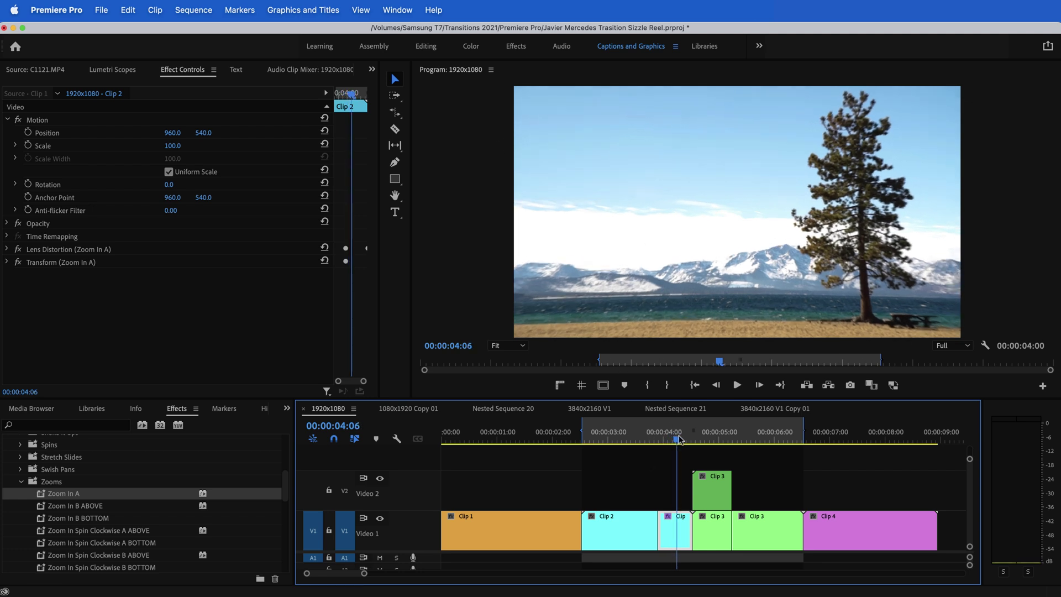
# - Apply Zoom In B ABOVE to the upper Clip 3 and Zoom In B BOTTOM to the lower Clip 3
pyautogui.click(713, 547)
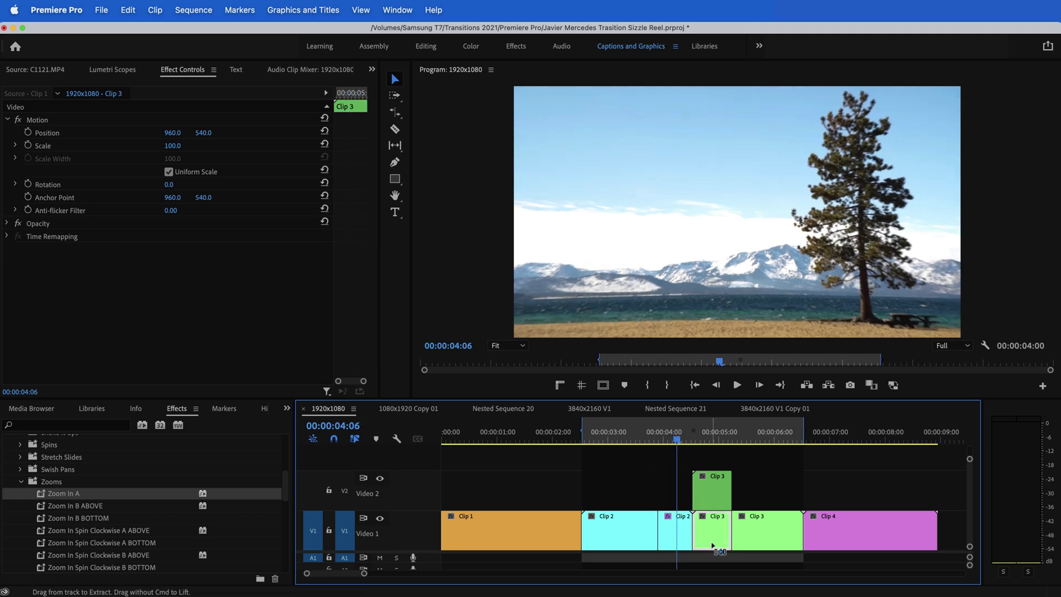
pyautogui.click(94, 510)
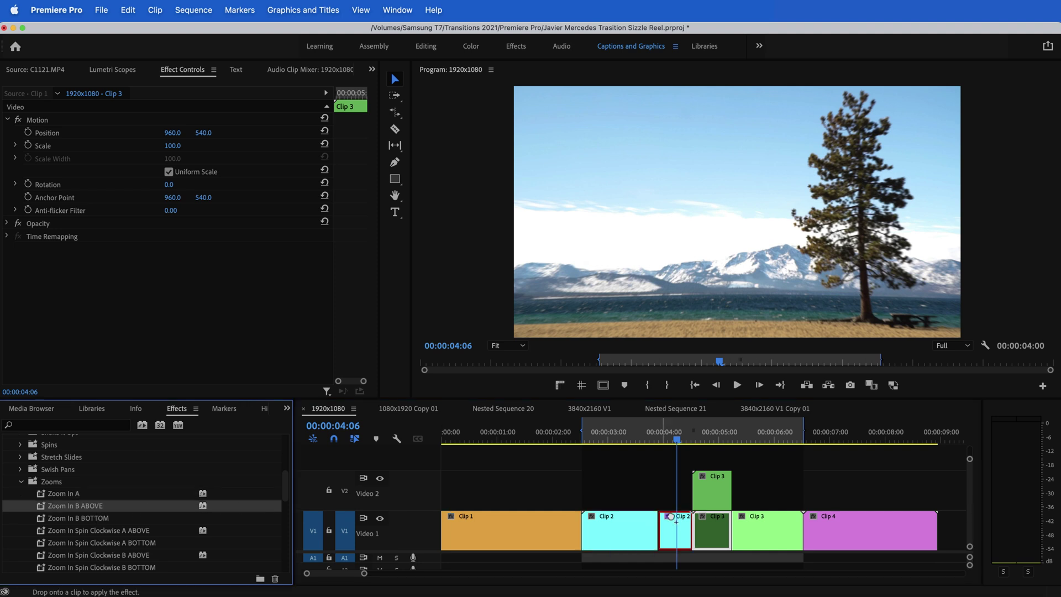
pyautogui.moveTo(726, 502); pyautogui.dragTo(723, 498)
pyautogui.moveTo(683, 439); pyautogui.dragTo(695, 439)
pyautogui.click(713, 533)
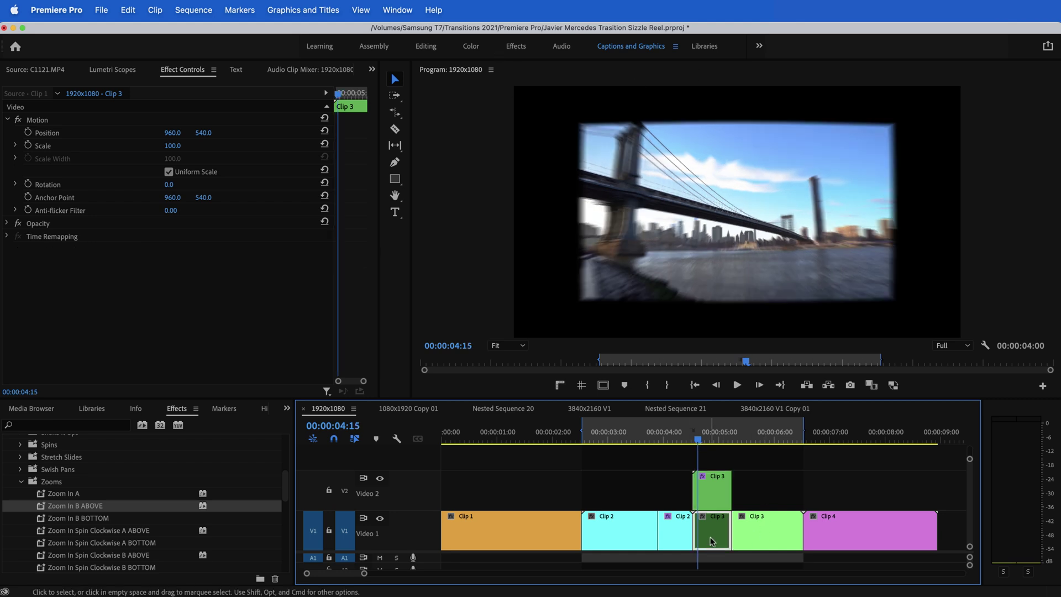
pyautogui.press('Right')
pyautogui.moveTo(84, 522); pyautogui.dragTo(86, 522)
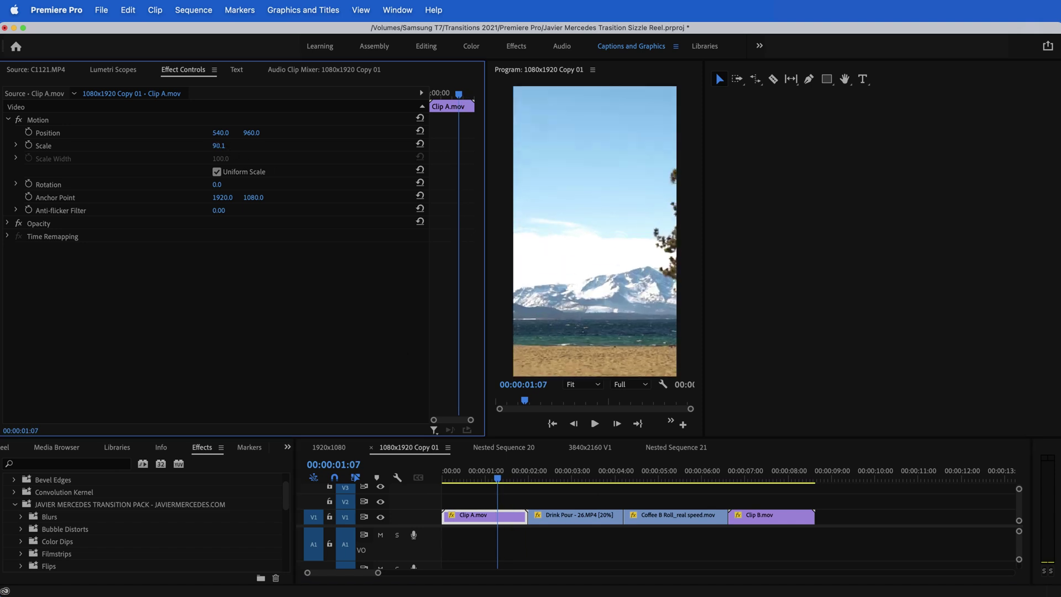
# - Inspect the Drink Pour and Coffee B Roll clips and preview the zoom within Coffee B Roll
pyautogui.click(602, 475)
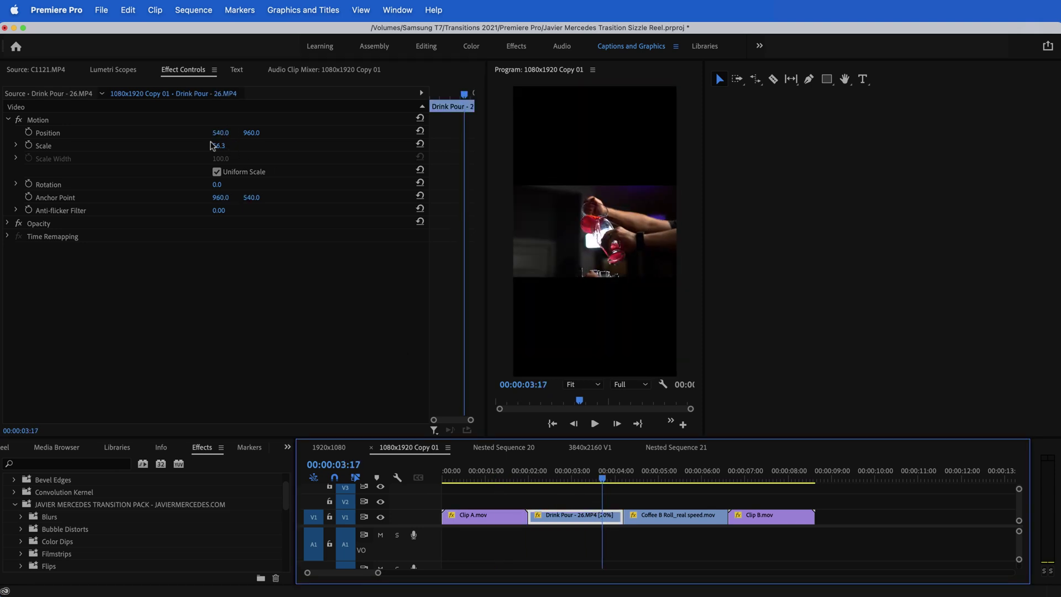
pyautogui.click(622, 466)
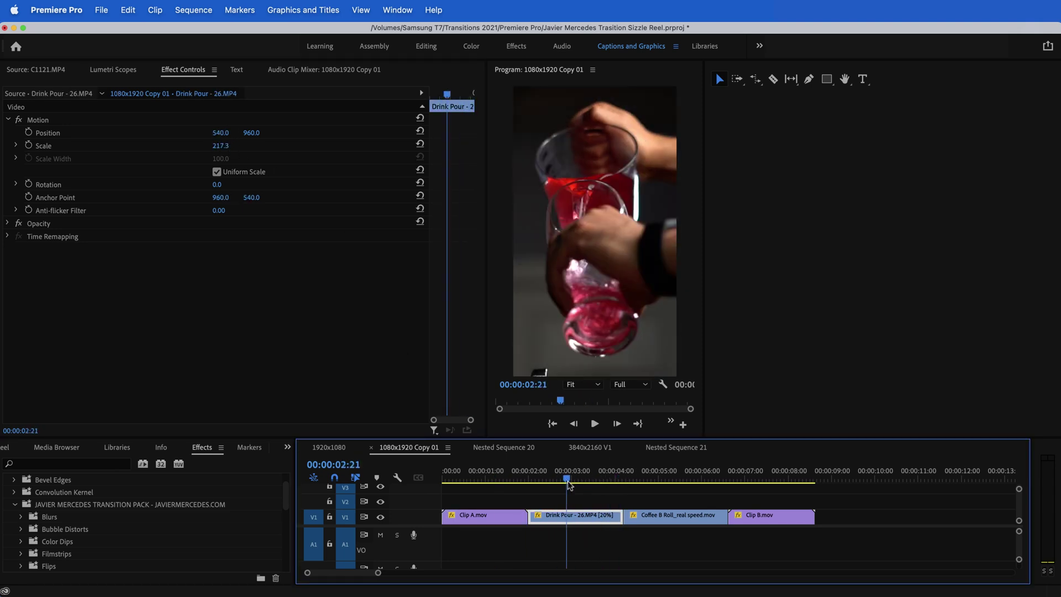
pyautogui.press('space')
pyautogui.press('space')
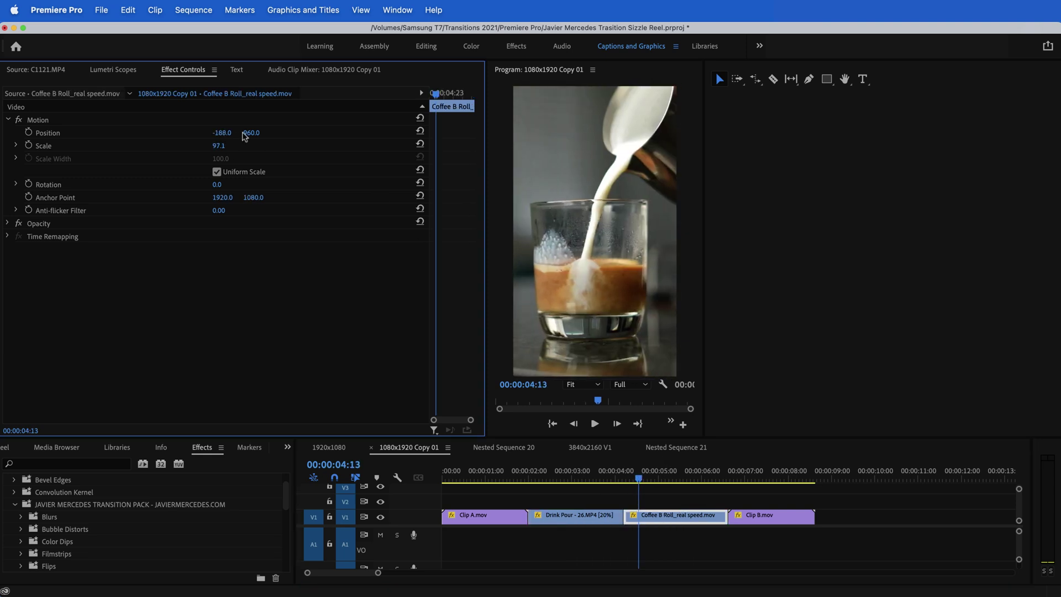
pyautogui.moveTo(687, 478); pyautogui.dragTo(755, 481)
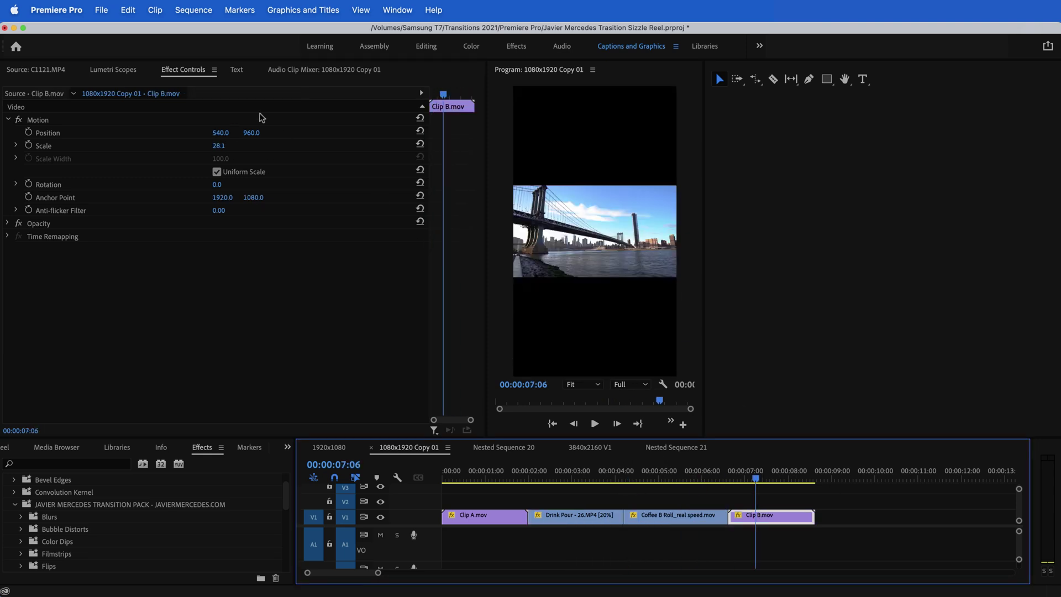
pyautogui.moveTo(584, 486); pyautogui.dragTo(586, 487)
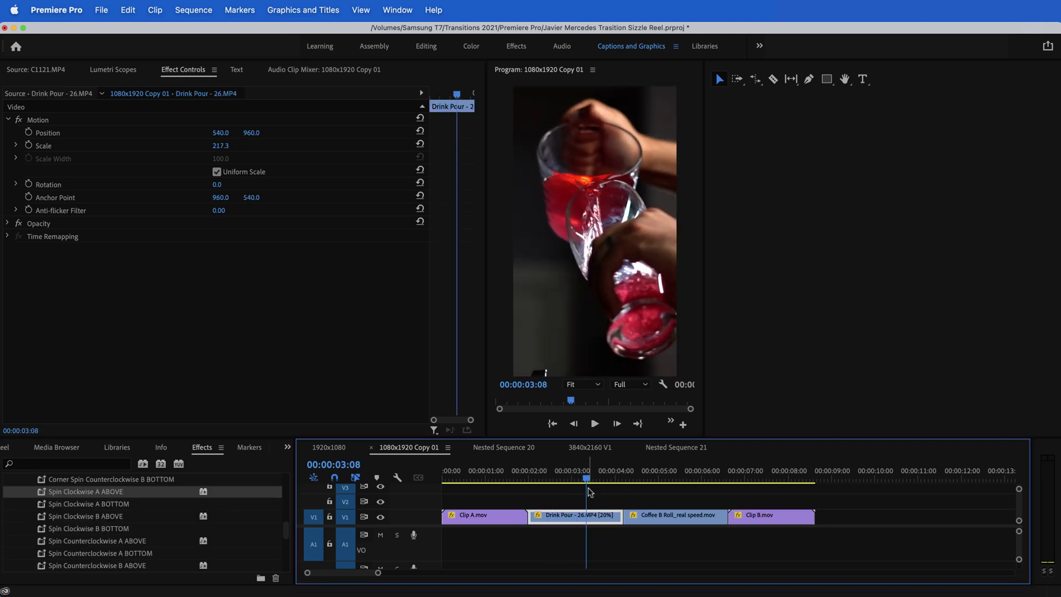
# - Reverse Drink Pour at 20% speed and place the playhead near 03:02 for the cut
pyautogui.press('super+r')
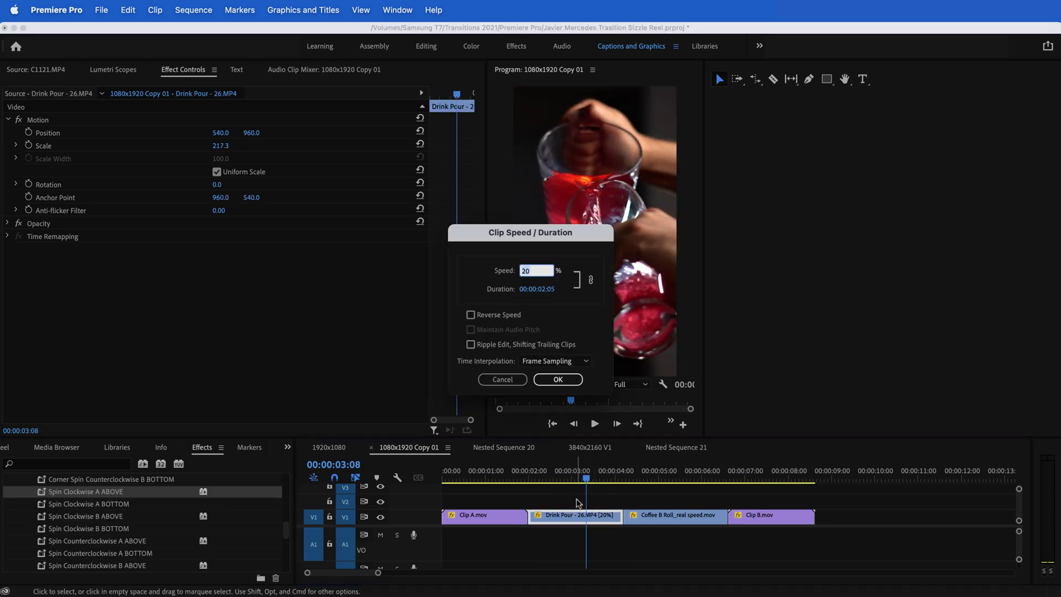
pyautogui.click(533, 381)
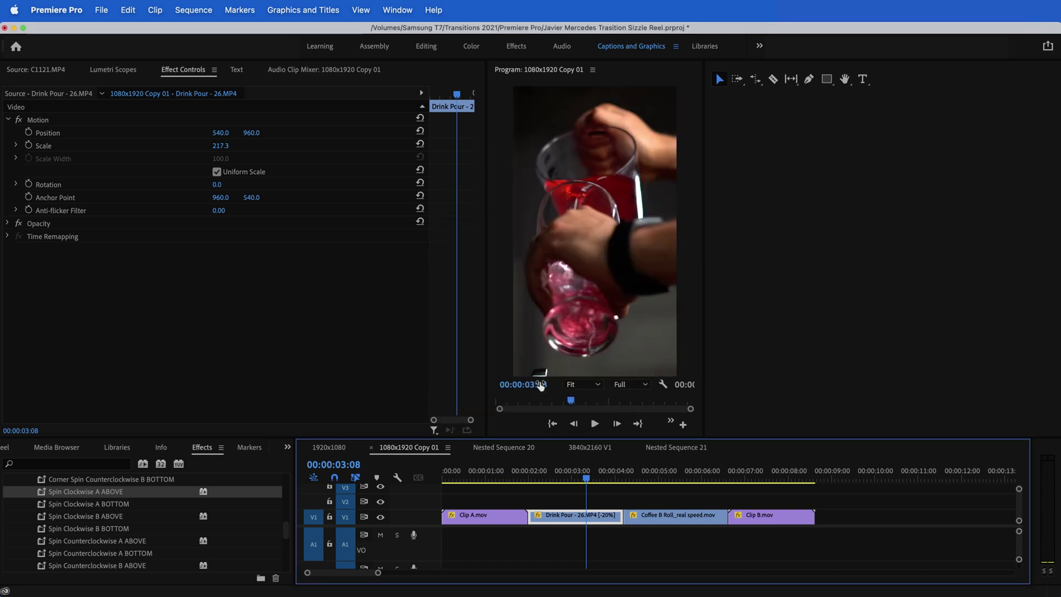
pyautogui.moveTo(604, 478)
pyautogui.mouseDown()
pyautogui.moveTo(558, 478)
pyautogui.moveTo(595, 486)
pyautogui.mouseUp()
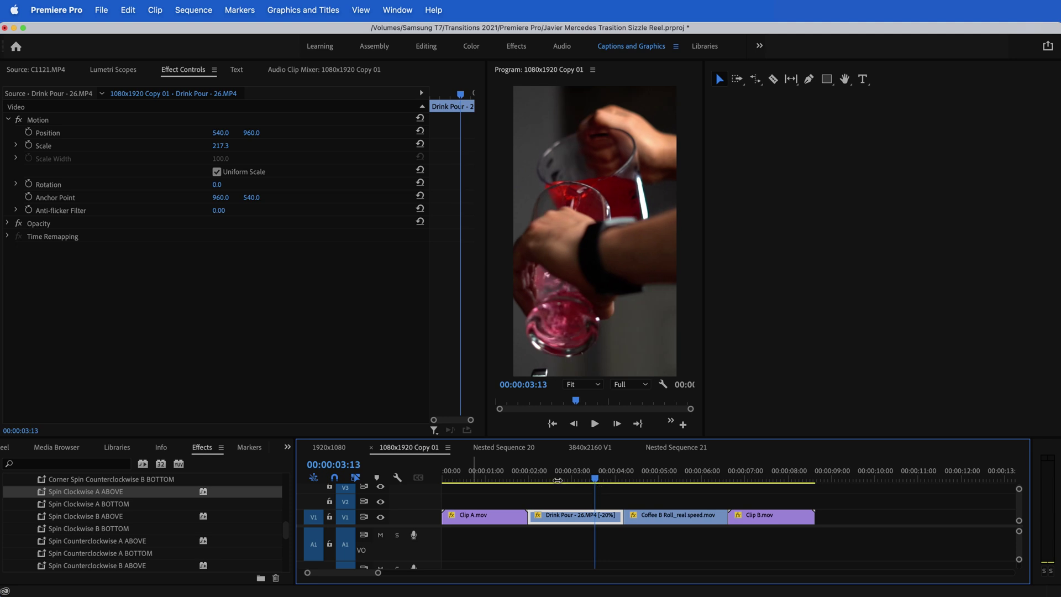
pyautogui.click(574, 481)
pyautogui.moveTo(573, 481); pyautogui.dragTo(671, 484)
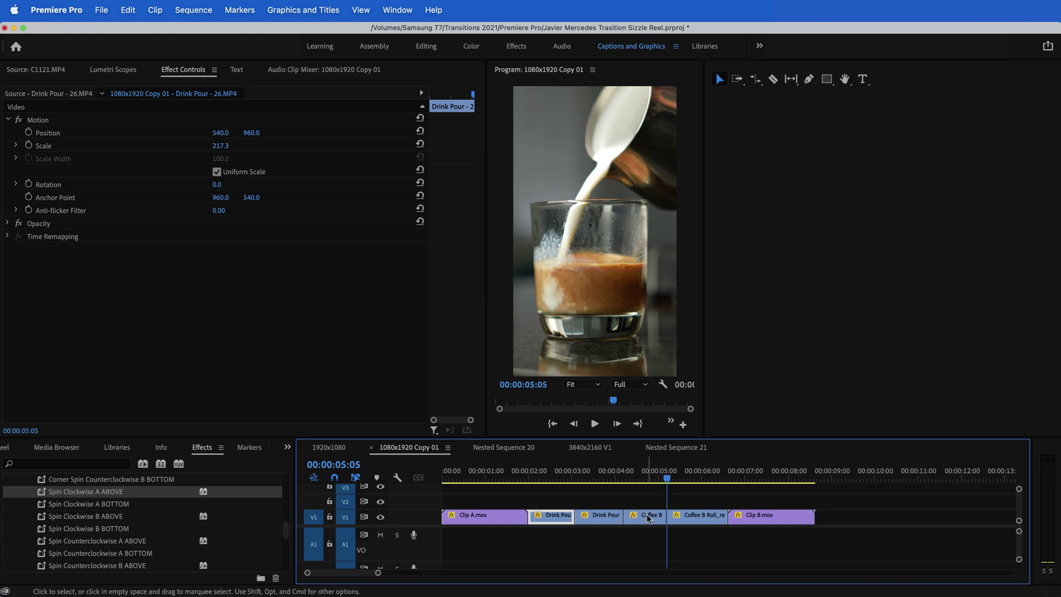
# - Nest the Coffee B piece and second Drink Pour piece, then copy the nested Coffee B onto V2
pyautogui.rightClick(650, 515)
pyautogui.click(674, 358)
pyautogui.click(558, 329)
pyautogui.click(601, 518)
pyautogui.rightClick(601, 518)
pyautogui.click(625, 357)
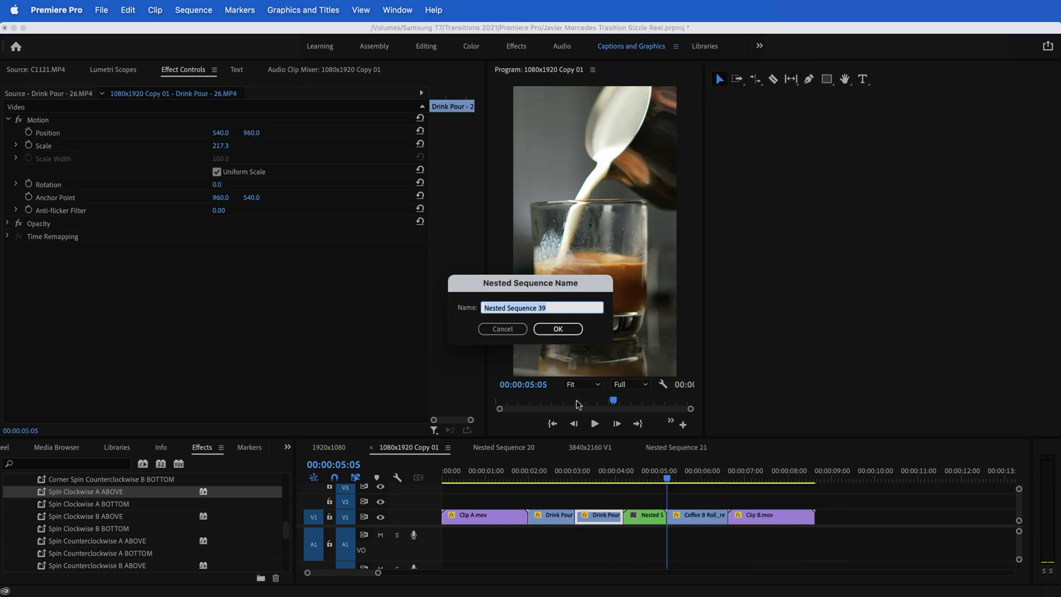
pyautogui.click(558, 329)
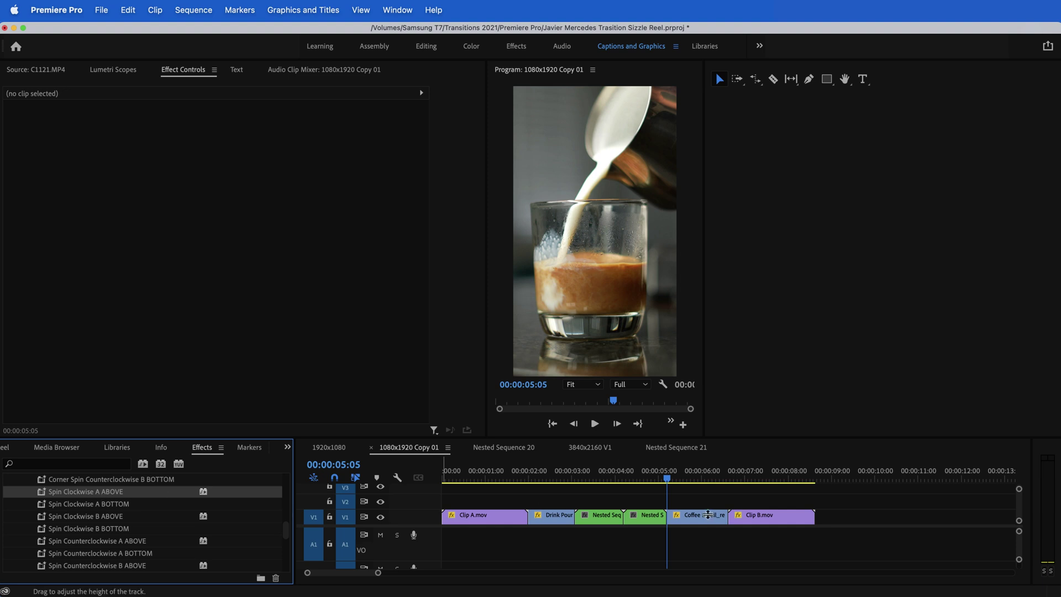
pyautogui.moveTo(649, 518); pyautogui.dragTo(581, 502)
# - Apply the Spin Clockwise A ABOVE and Spin Clockwise B BOTTOM presets to the nested pieces
pyautogui.click(594, 478)
pyautogui.click(144, 495)
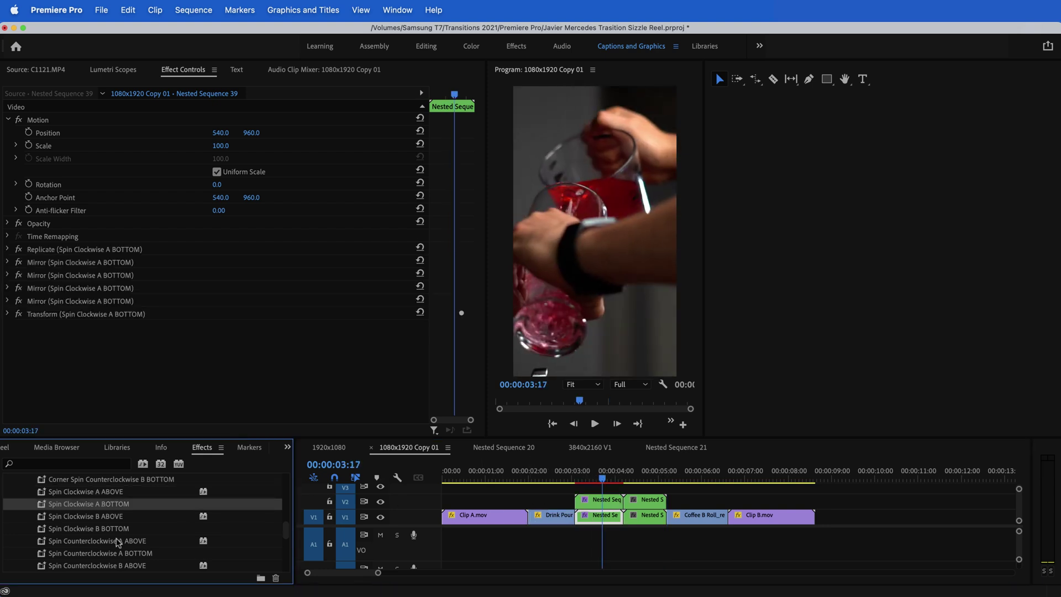
pyautogui.moveTo(86, 516); pyautogui.dragTo(606, 506)
pyautogui.moveTo(136, 531); pyautogui.dragTo(645, 515)
pyautogui.click(512, 479)
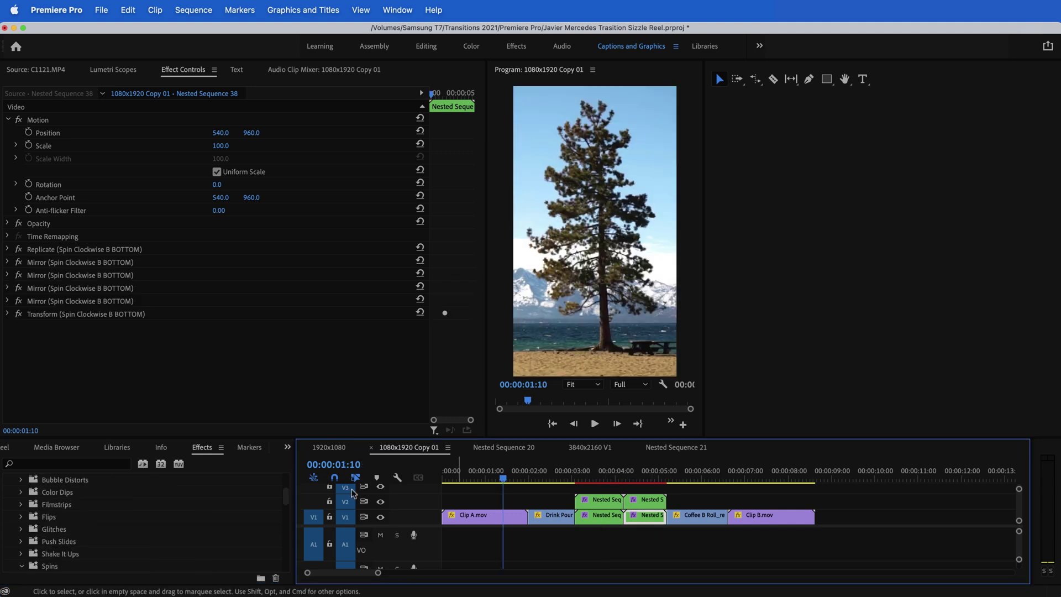
# - Nest Clip A.mov as Nested Sequence 40 and the first Drink Pour piece as Nested Sequence 41
pyautogui.moveTo(534, 478); pyautogui.dragTo(501, 486)
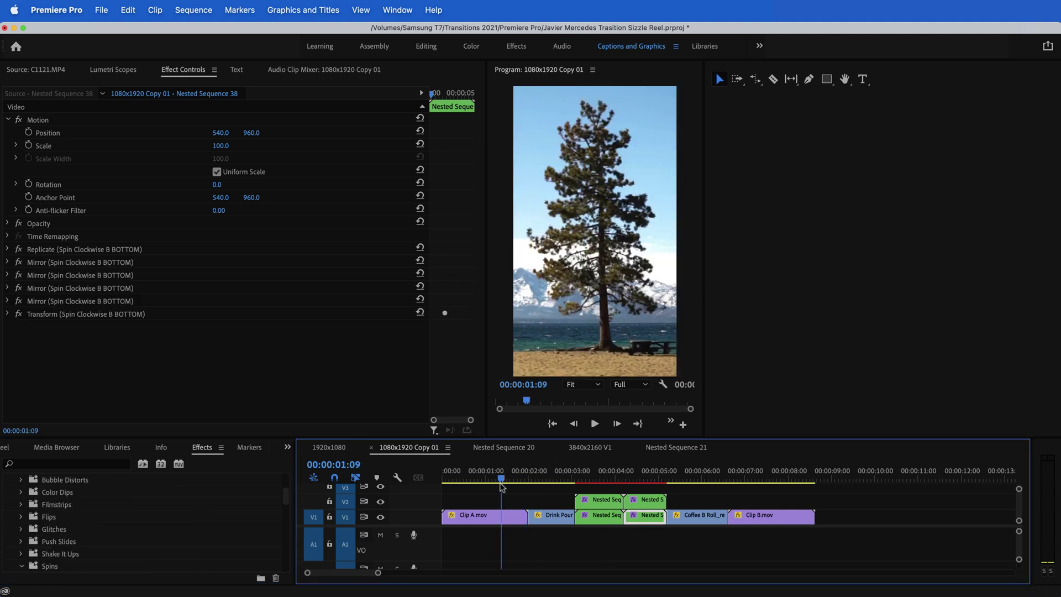
pyautogui.click(21, 504)
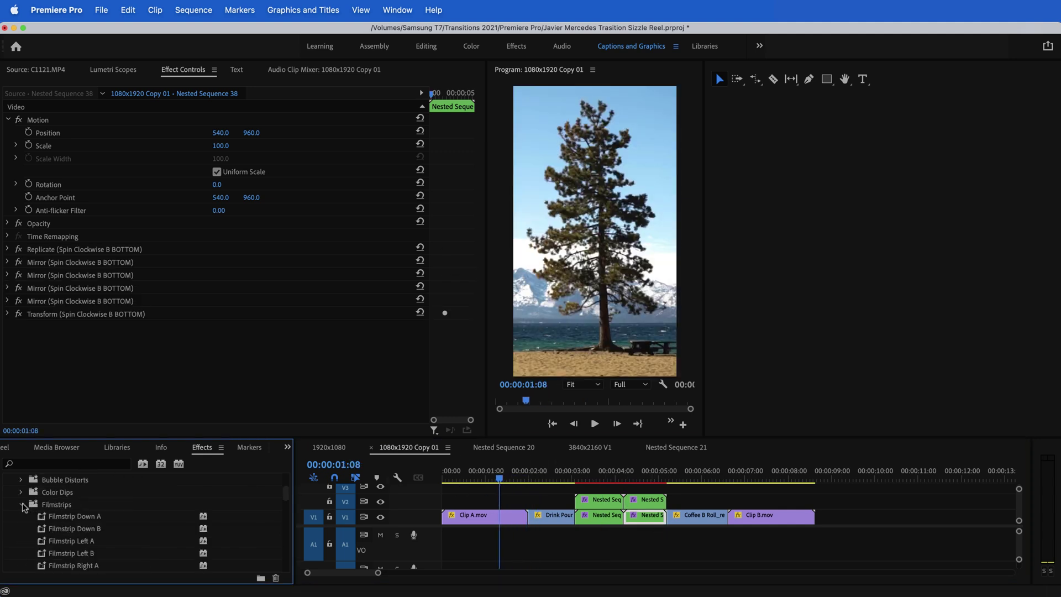
pyautogui.click(513, 517)
pyautogui.rightClick(509, 517)
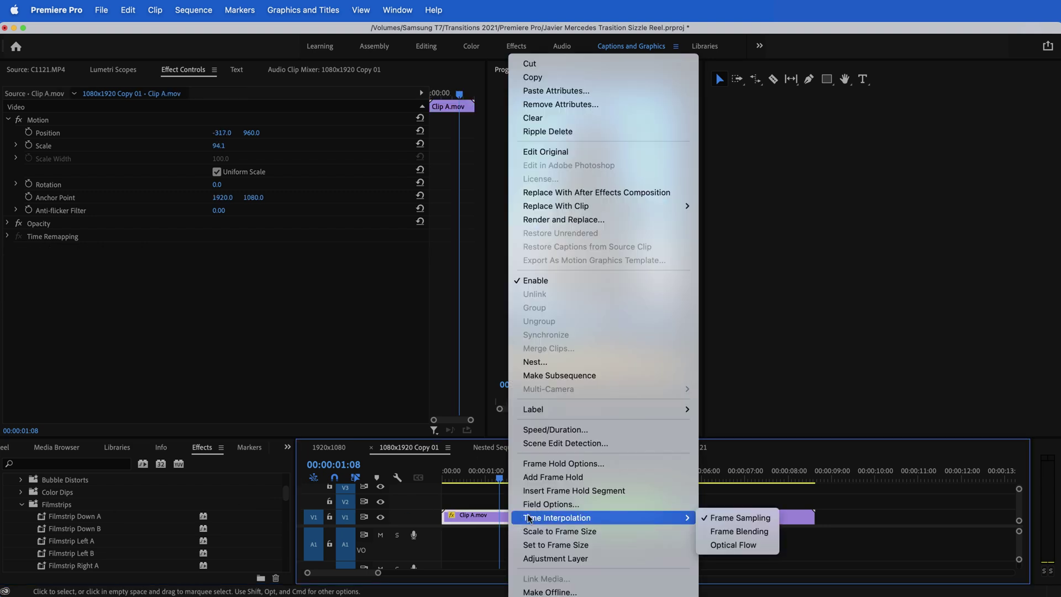
pyautogui.moveTo(554, 411)
pyautogui.click(555, 362)
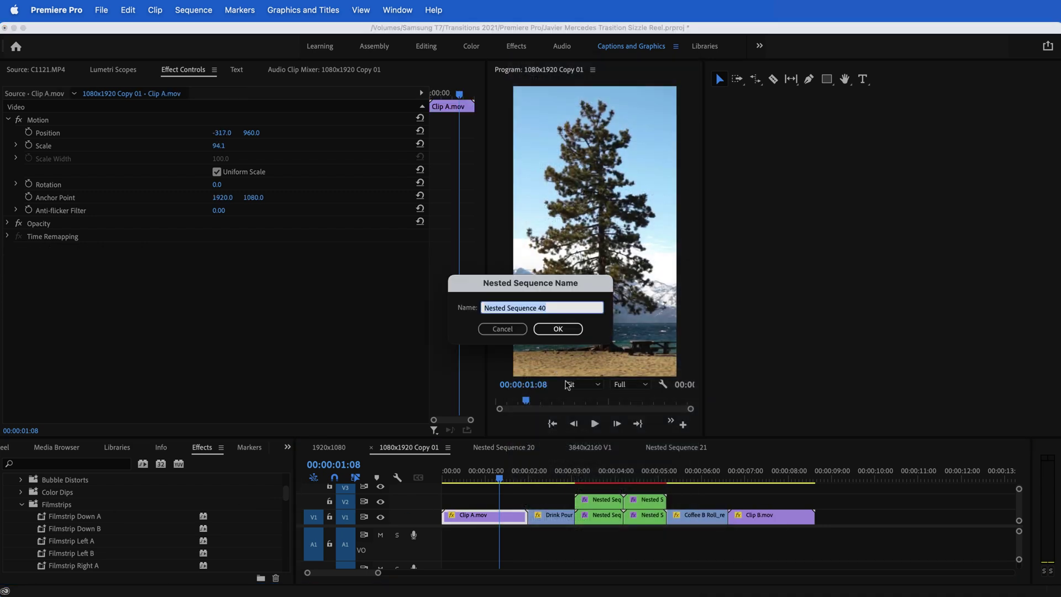
pyautogui.click(557, 329)
pyautogui.rightClick(551, 515)
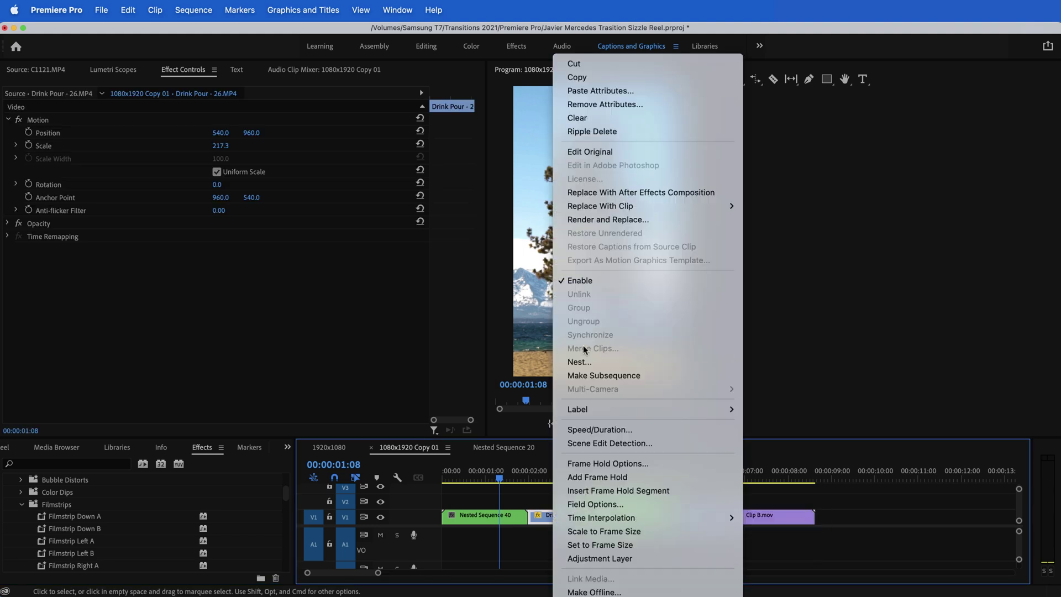
pyautogui.click(558, 356)
pyautogui.click(557, 329)
# - Apply Filmstrip Down A to Nested Sequence 40 and Filmstrip Down B to Nested Sequence 41
pyautogui.scroll(-1, 130, 508)
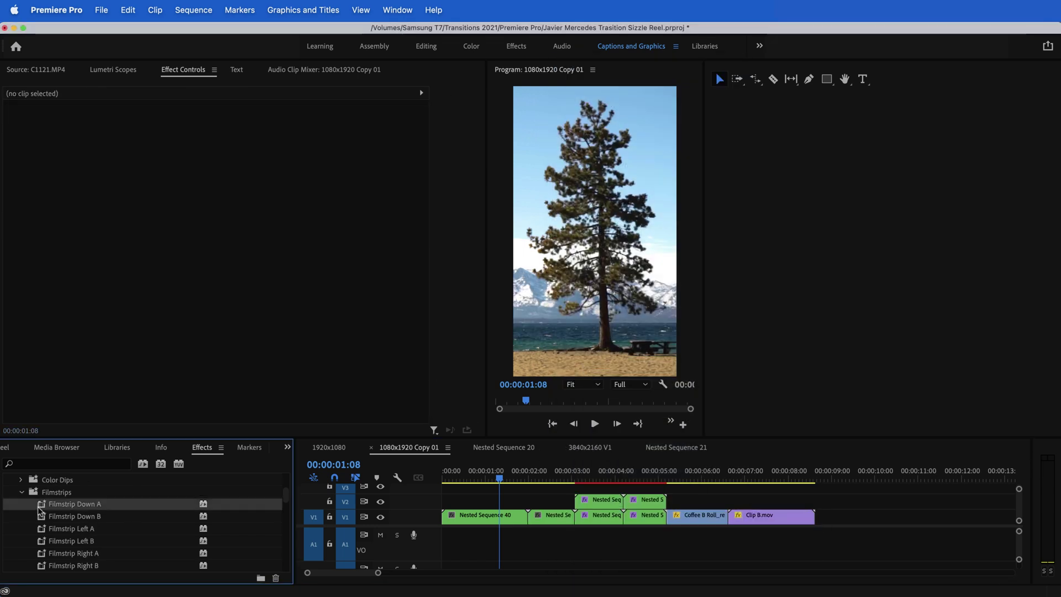
pyautogui.moveTo(72, 503); pyautogui.dragTo(481, 517)
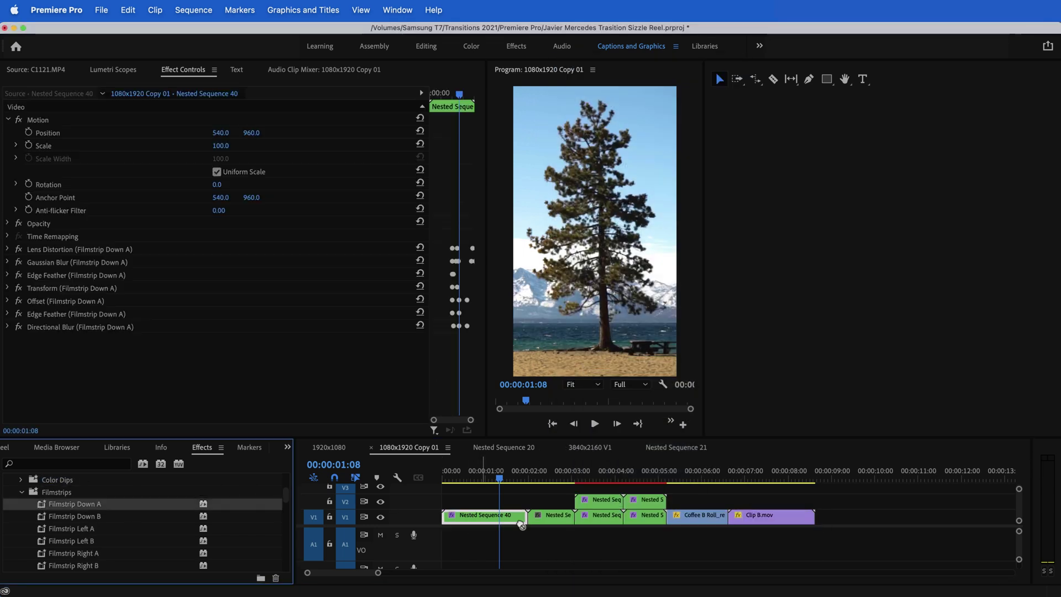
pyautogui.moveTo(43, 519); pyautogui.dragTo(553, 515)
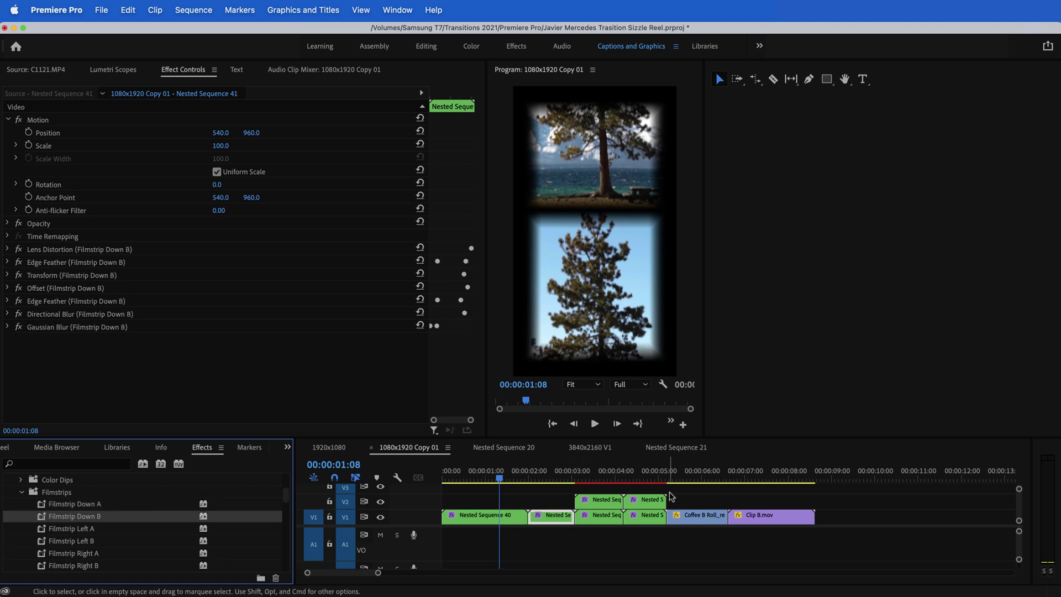